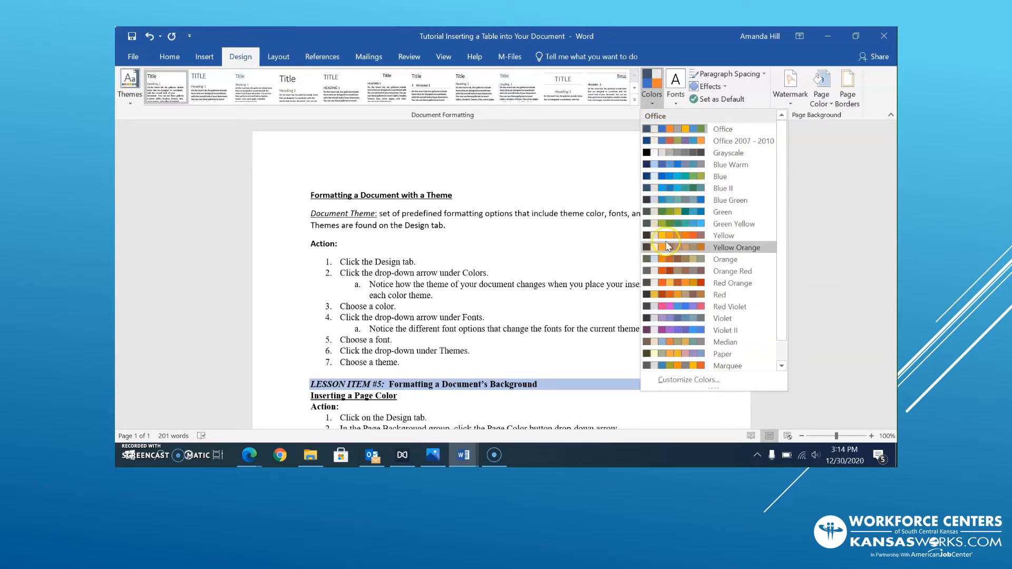
Apply the Blue II theme color set to the document
{"action": "left_click", "coordinate": [686, 190]}
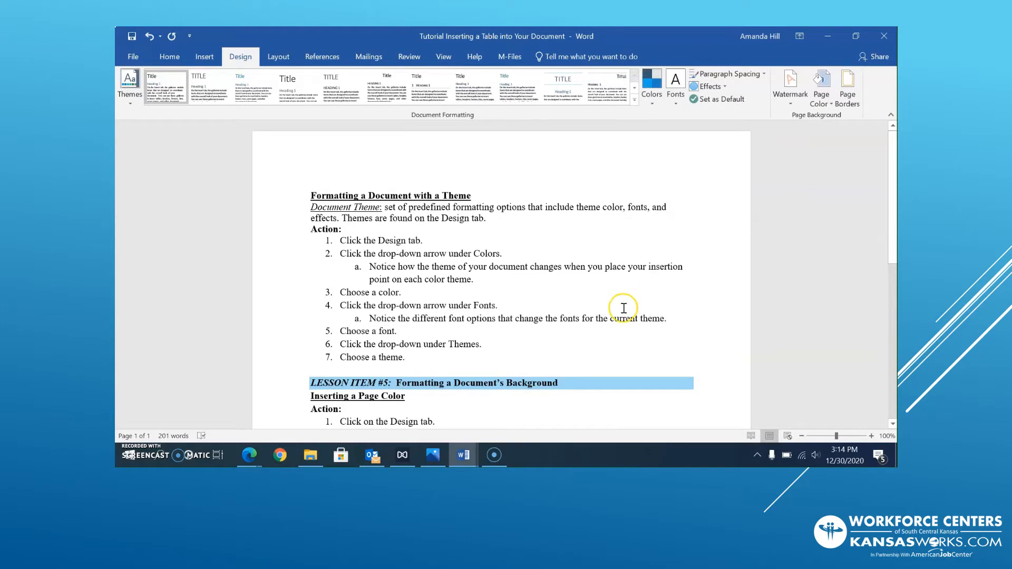
{"action": "left_click", "coordinate": [895, 246]}
{"action": "left_click_drag", "start_coordinate": [895, 246], "coordinate": [870, 228]}
Apply a different theme font set from the built-in Office font pairings
{"action": "left_click", "coordinate": [676, 103]}
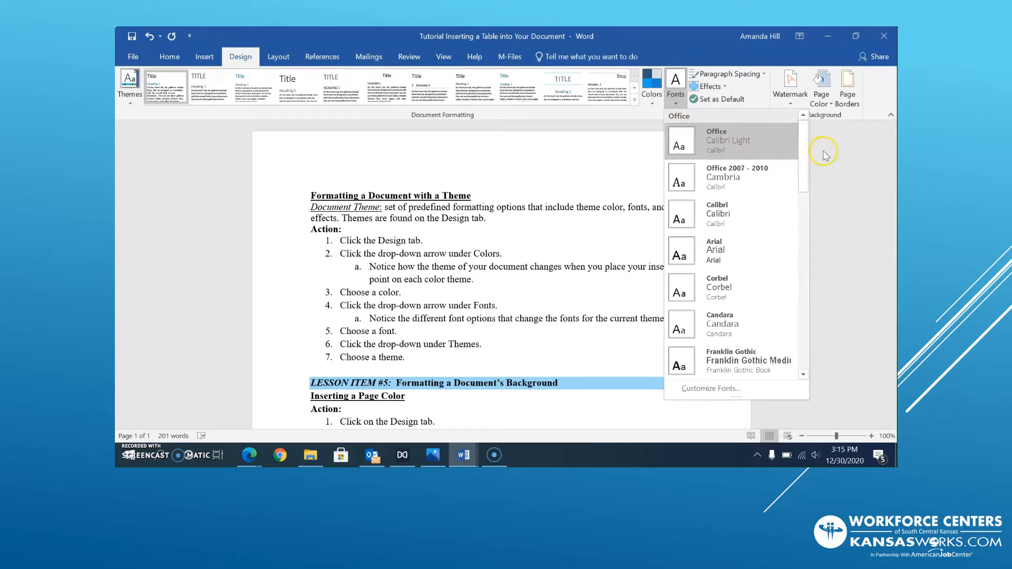
{"action": "left_click_drag", "start_coordinate": [803, 158], "coordinate": [797, 215]}
{"action": "left_click", "coordinate": [747, 170]}
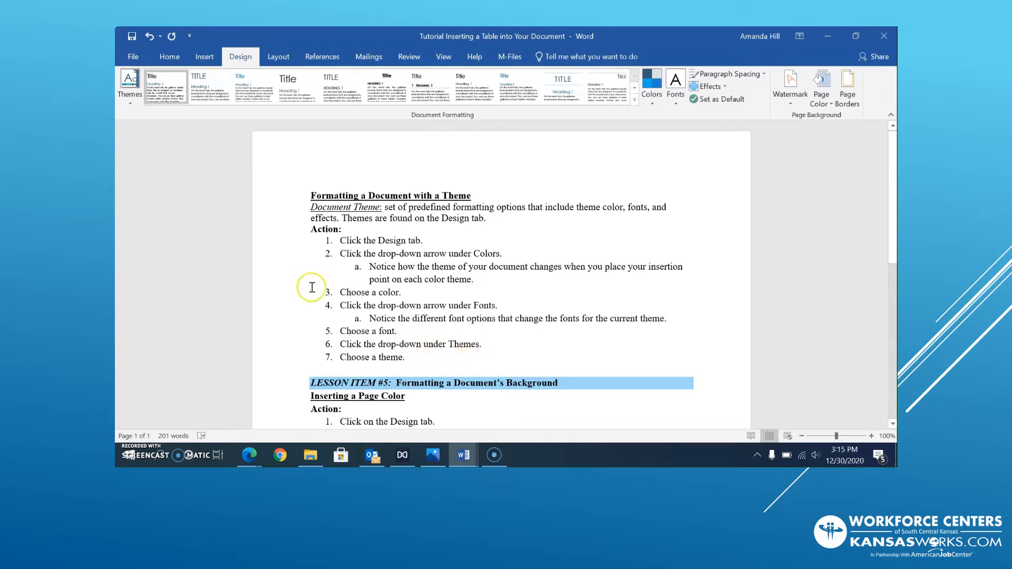
Apply the Basis theme to the whole document
{"action": "left_click", "coordinate": [128, 85]}
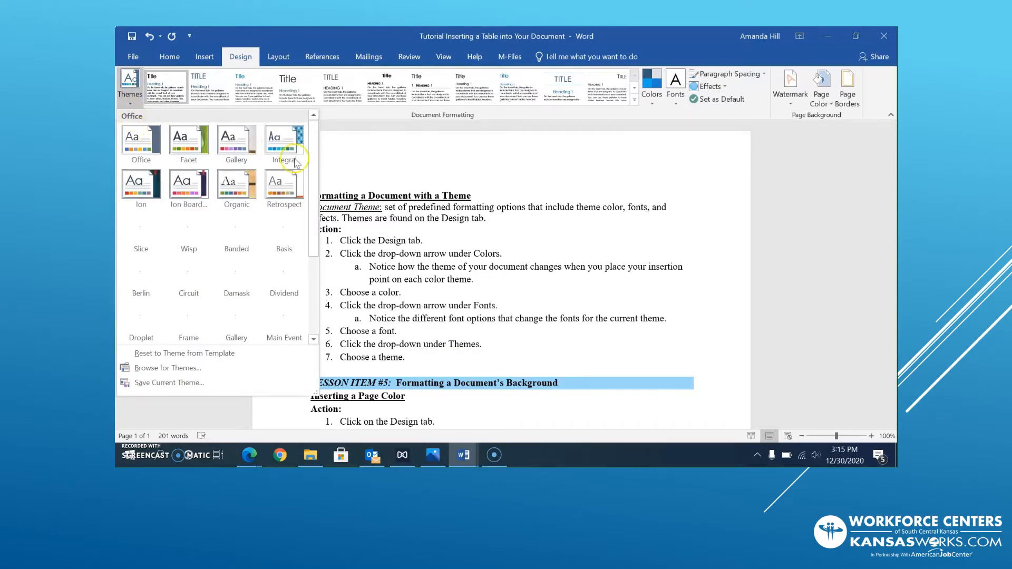
{"action": "left_click_drag", "start_coordinate": [313, 173], "coordinate": [315, 192]}
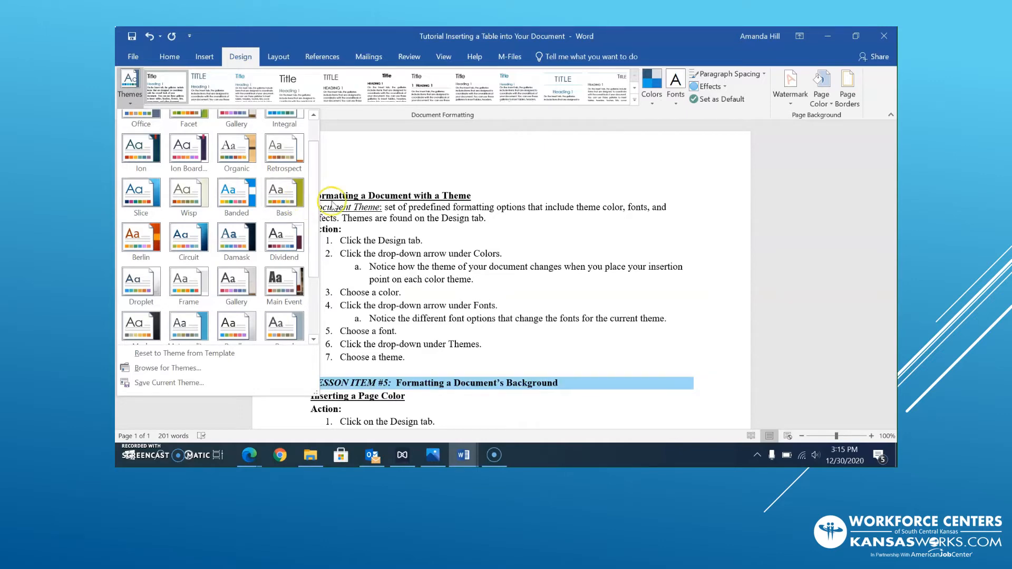
{"action": "left_click", "coordinate": [293, 203]}
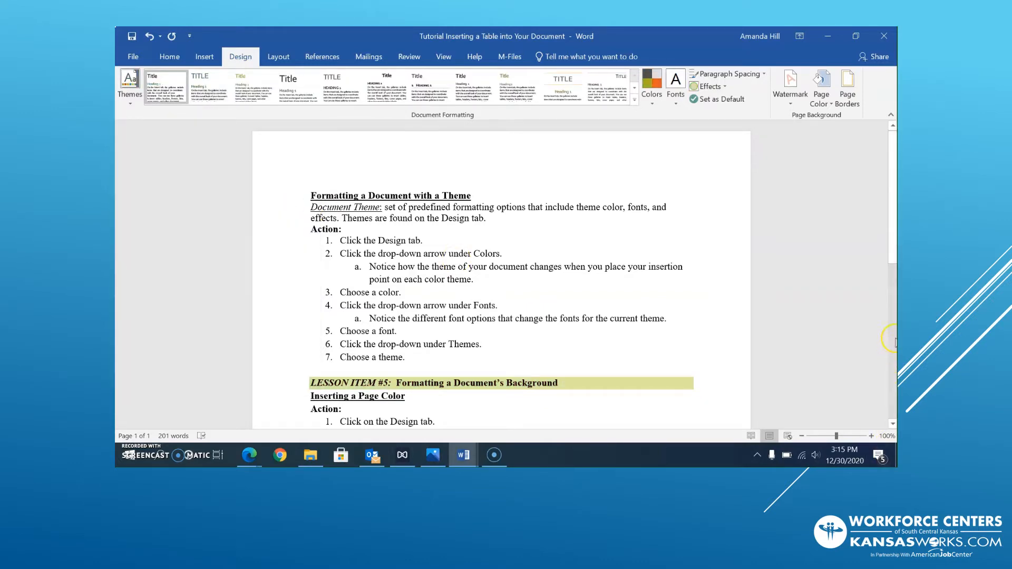
Set the page color to the lightest tint of the theme's olive-green color
{"action": "left_click", "coordinate": [891, 258]}
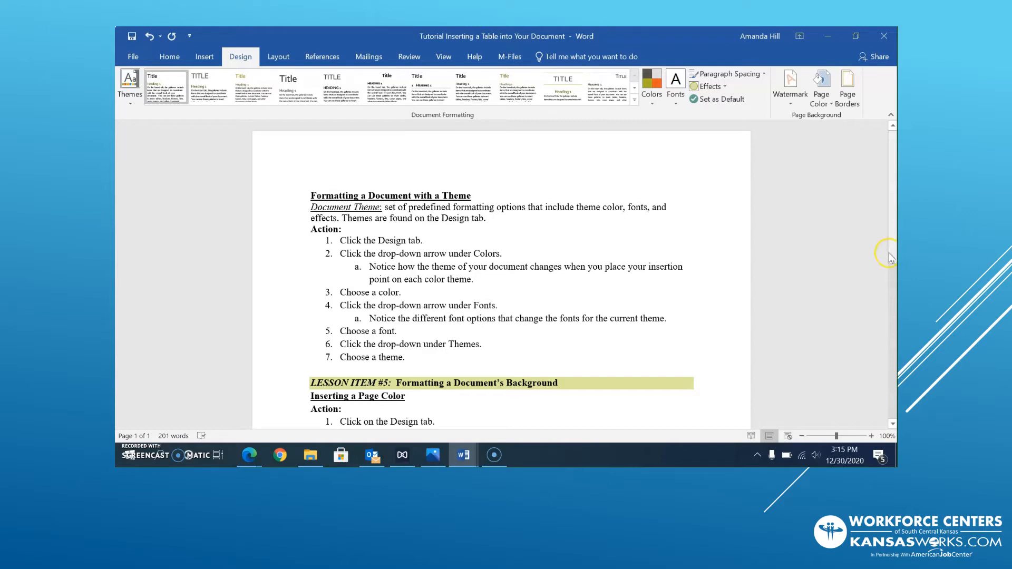
{"action": "left_click_drag", "start_coordinate": [890, 256], "coordinate": [889, 363]}
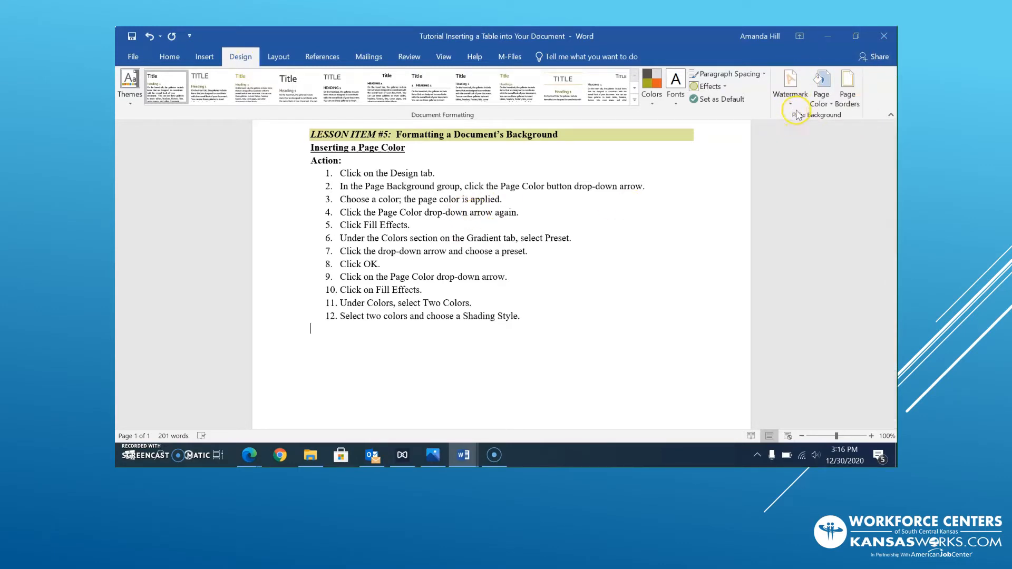
{"action": "left_click", "coordinate": [826, 99]}
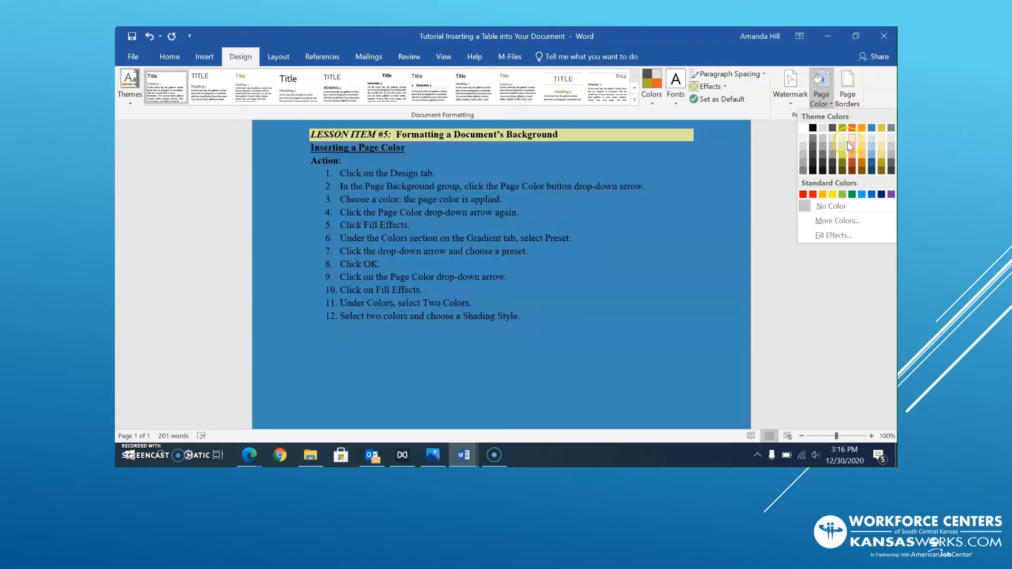
{"action": "left_click", "coordinate": [844, 144]}
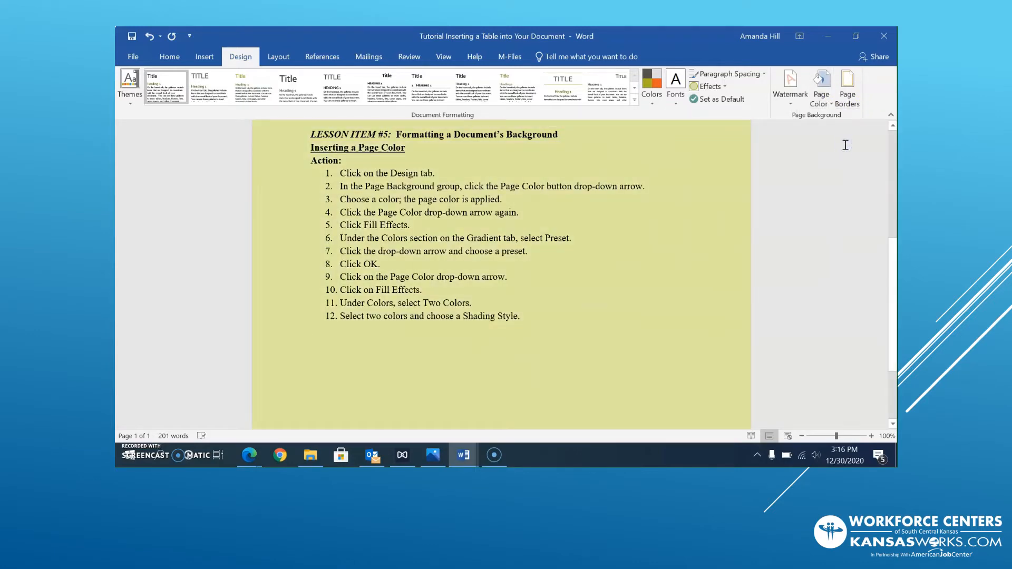
{"action": "left_click", "coordinate": [829, 100]}
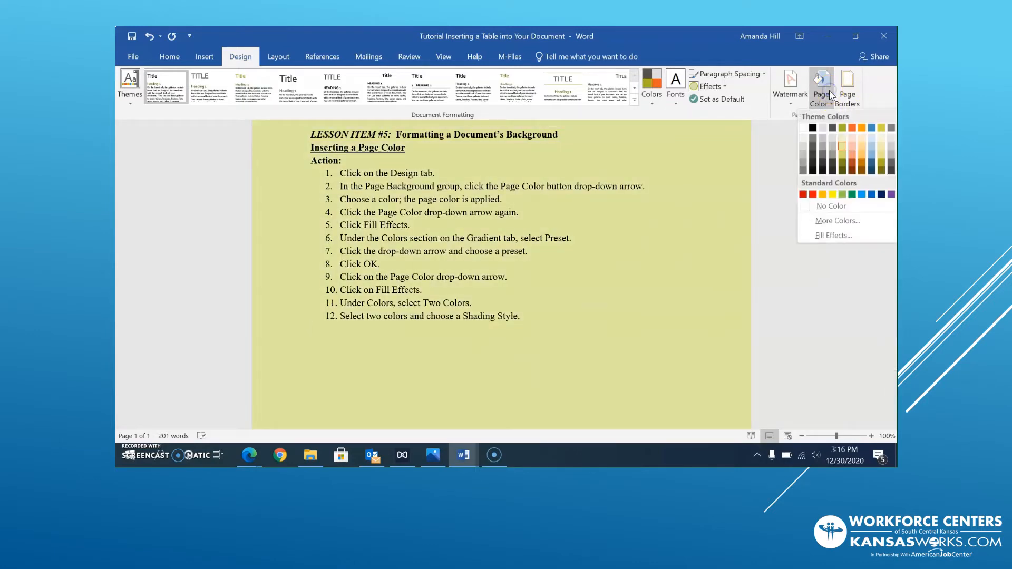
{"action": "left_click", "coordinate": [841, 139]}
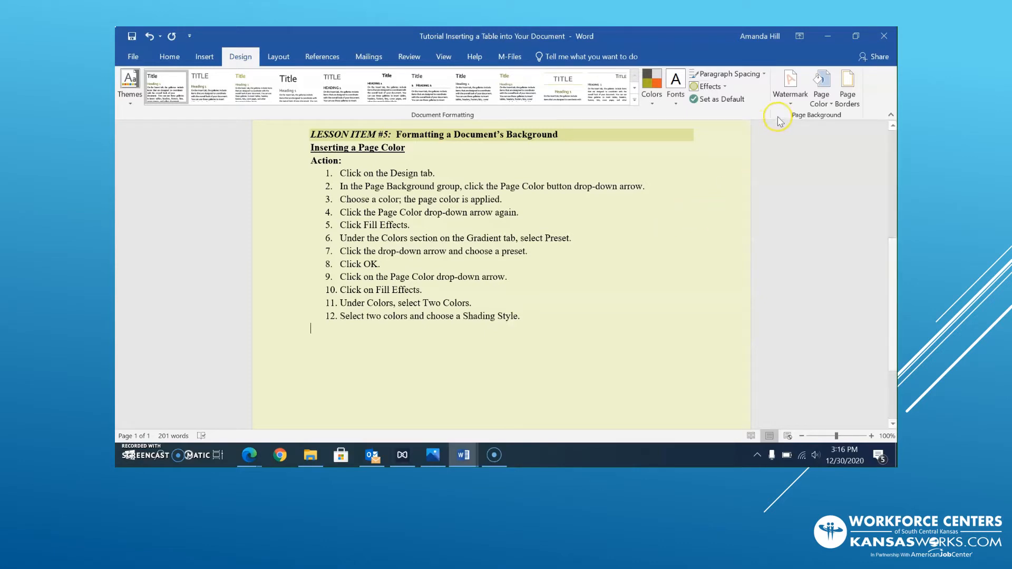
Set up a two-color gradient fill effect for the page background, with light gray as Color 2
{"action": "left_click", "coordinate": [831, 104]}
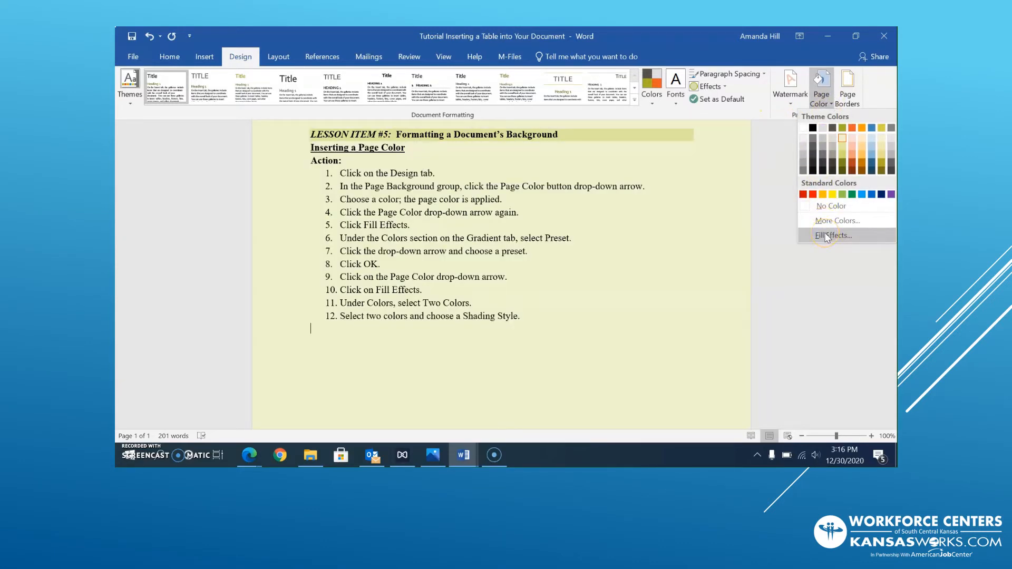
{"action": "left_click", "coordinate": [826, 237]}
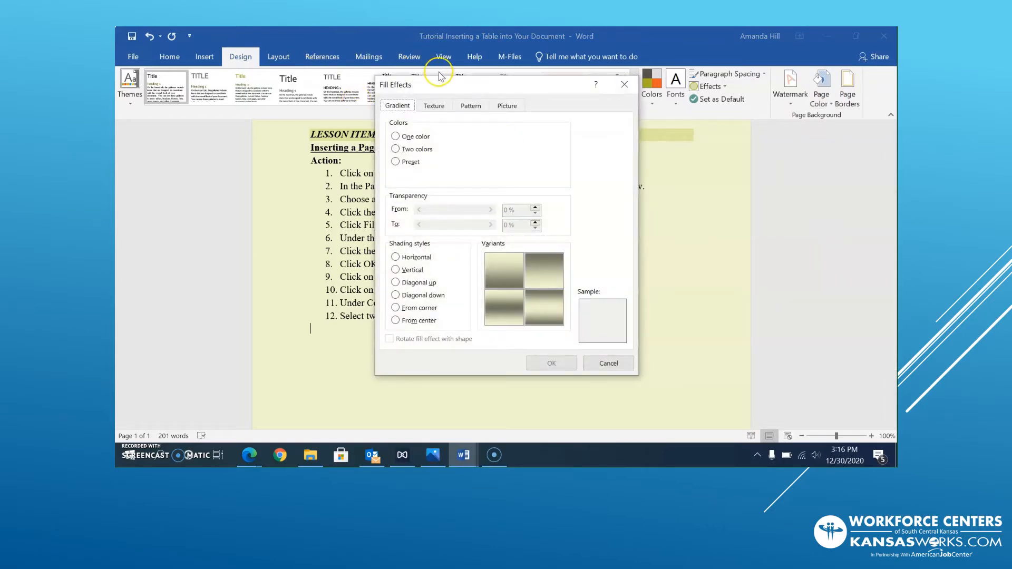
{"action": "left_click_drag", "start_coordinate": [441, 76], "coordinate": [646, 103]}
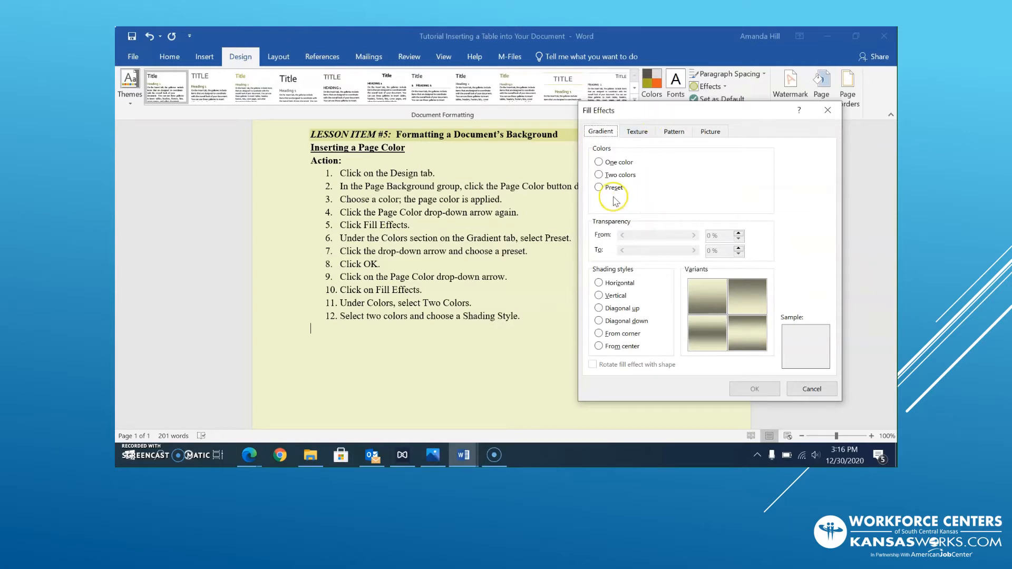
{"action": "left_click", "coordinate": [599, 174]}
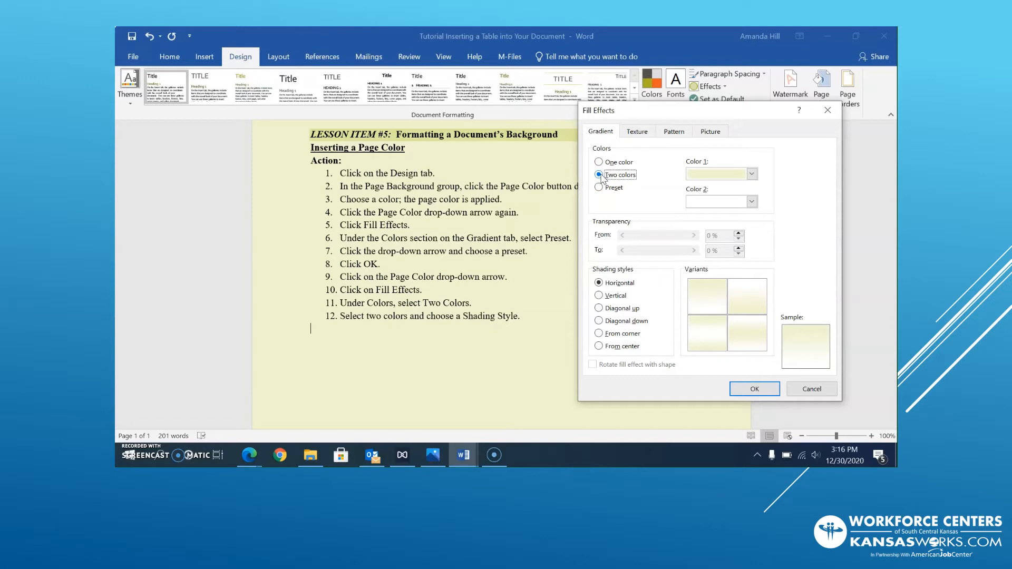
{"action": "left_click", "coordinate": [752, 202]}
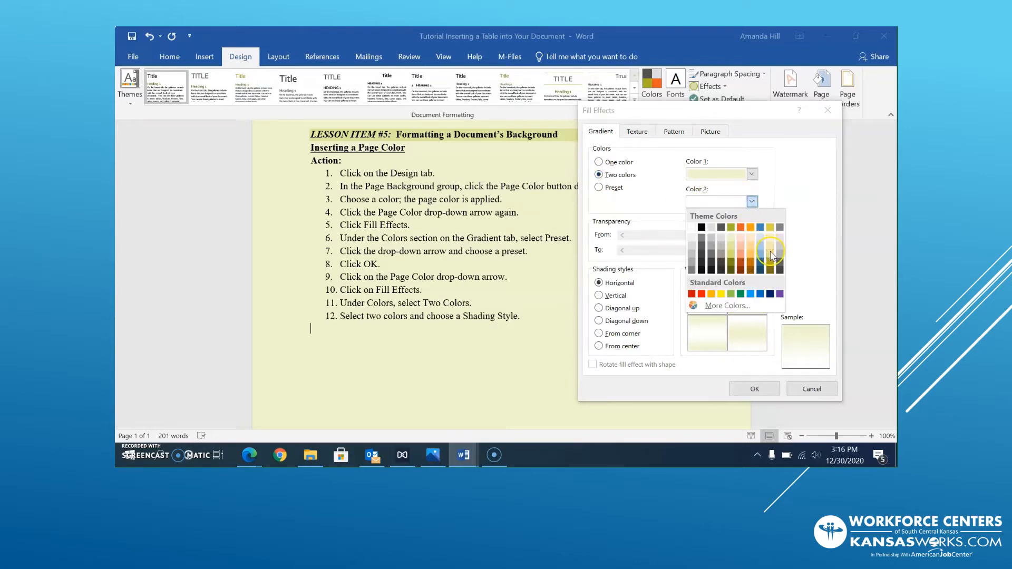
{"action": "left_click", "coordinate": [781, 238]}
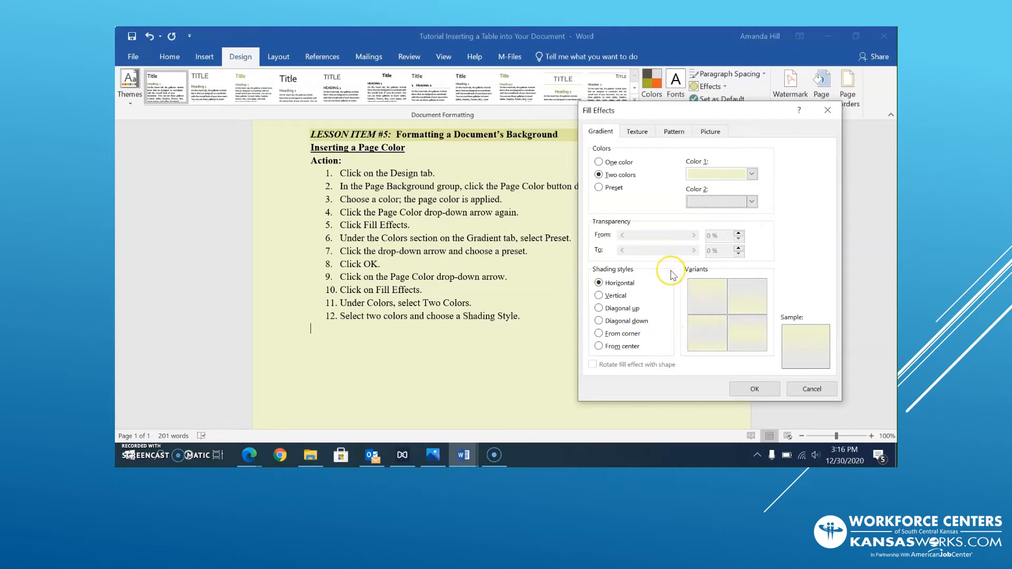
Give the page gradient the Diagonal up shading style, choose a variant and apply the fill effect
{"action": "left_click", "coordinate": [599, 296]}
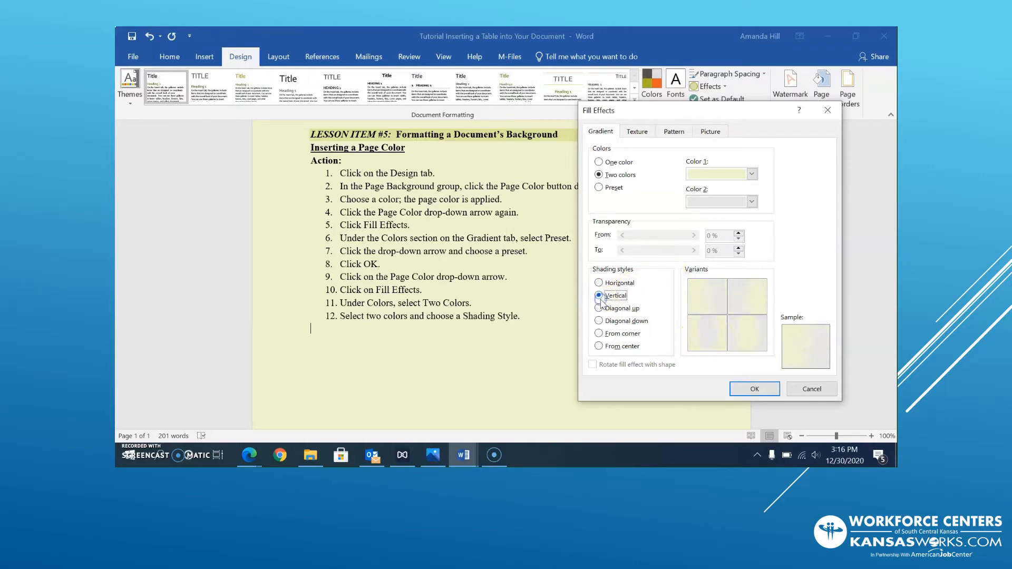
{"action": "left_click", "coordinate": [600, 309]}
{"action": "left_click", "coordinate": [720, 314]}
{"action": "left_click", "coordinate": [765, 389]}
{"action": "left_click", "coordinate": [773, 389]}
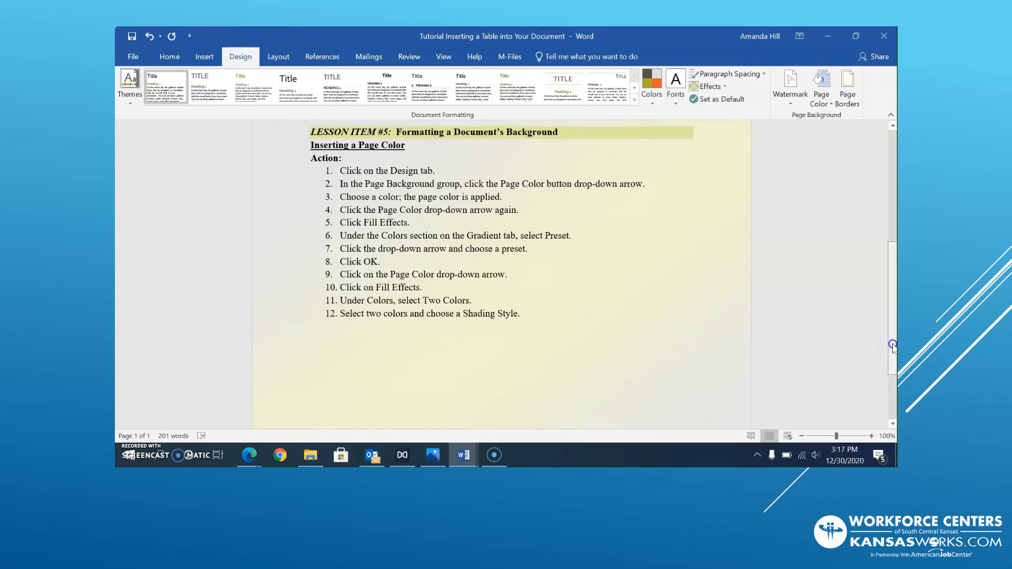
Add the built-in CONFIDENTIAL 1 watermark to the document and check how it looks on the page
{"action": "scroll", "coordinate": [890, 376], "scroll_direction": "down", "scroll_amount": 3}
{"action": "left_click_drag", "start_coordinate": [890, 376], "coordinate": [864, 282]}
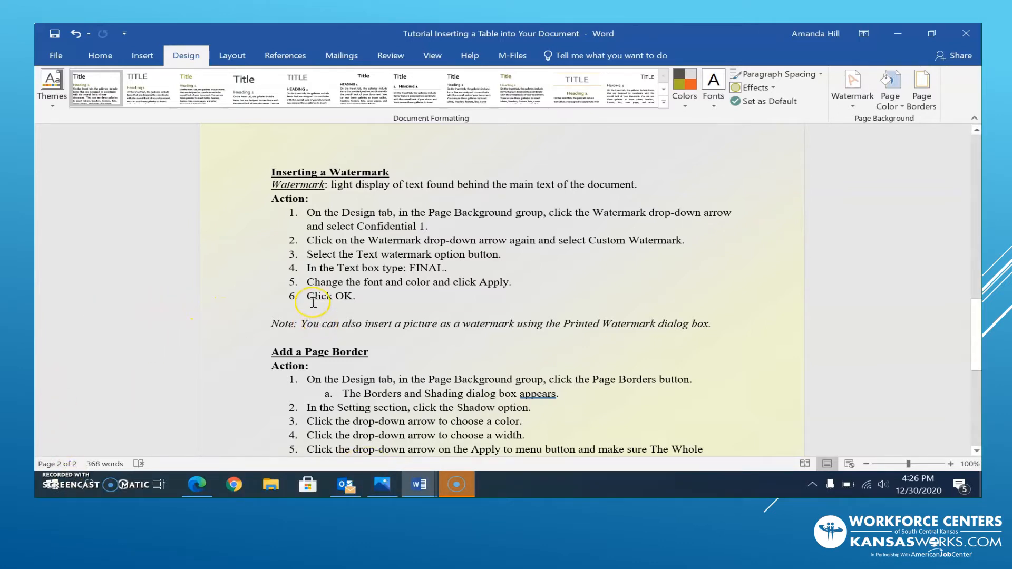
{"action": "left_click", "coordinate": [314, 193]}
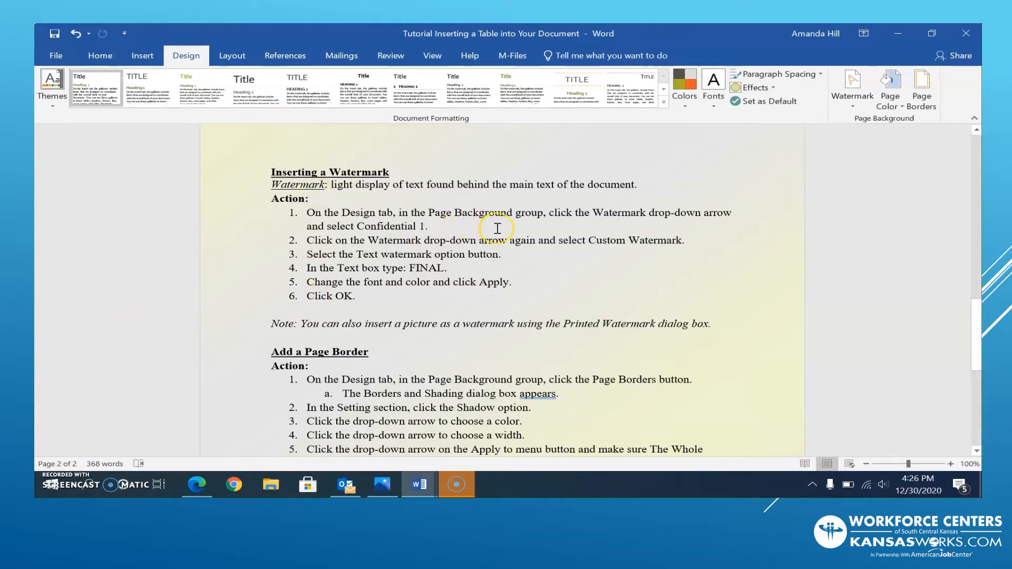
{"action": "left_click", "coordinate": [850, 109]}
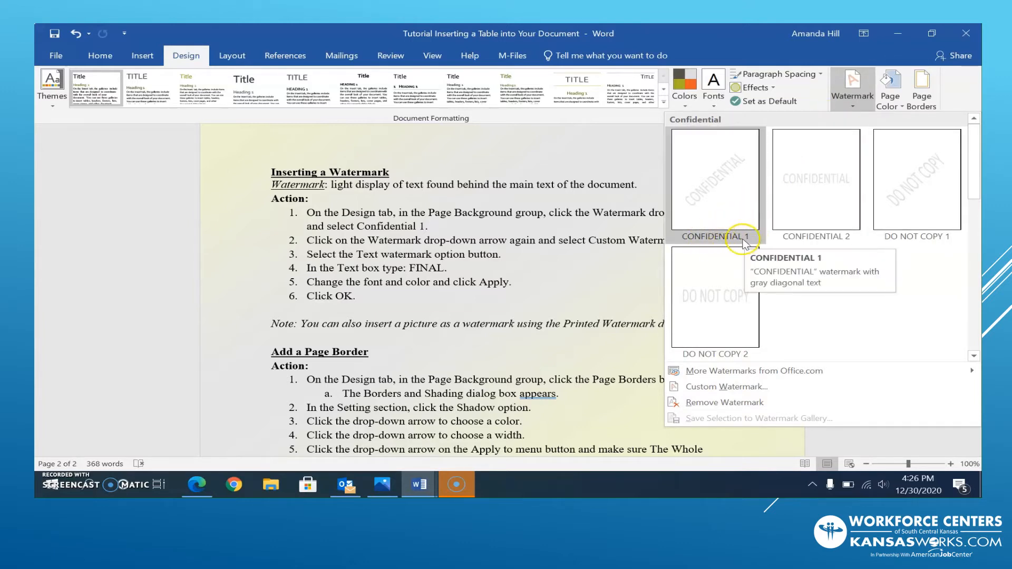
{"action": "left_click", "coordinate": [716, 212]}
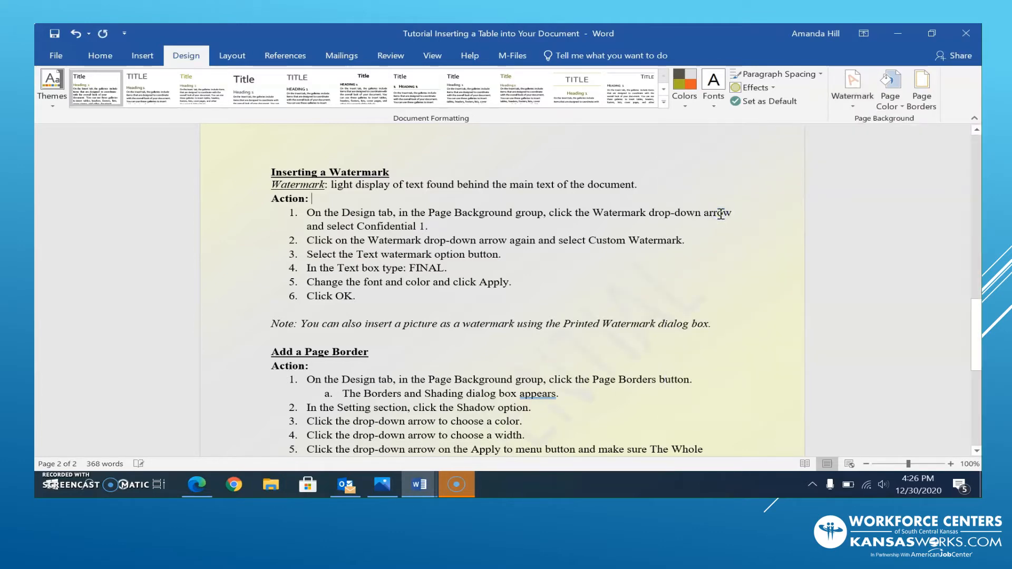
{"action": "left_click", "coordinate": [974, 313]}
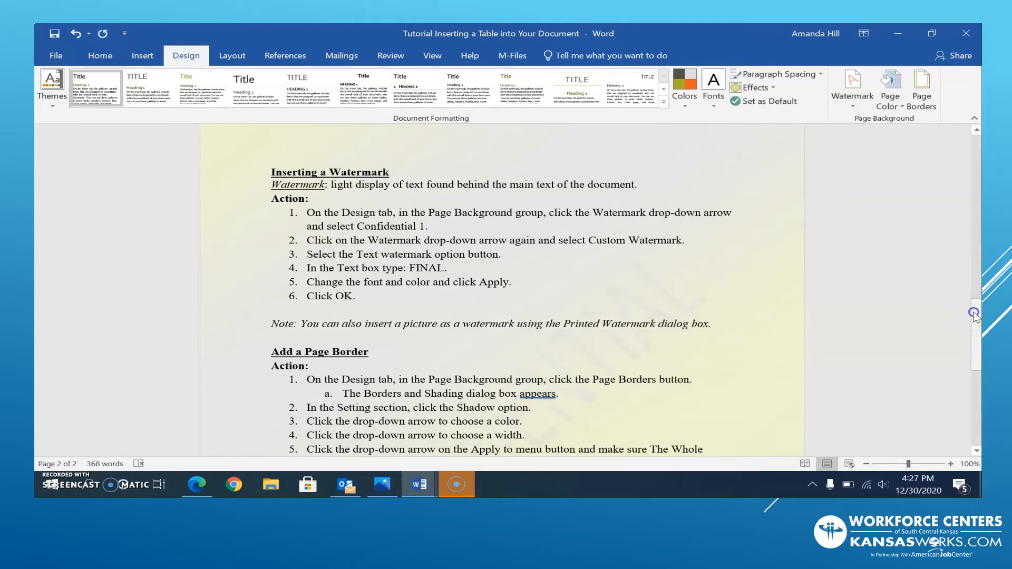
{"action": "left_click_drag", "start_coordinate": [973, 313], "coordinate": [974, 351]}
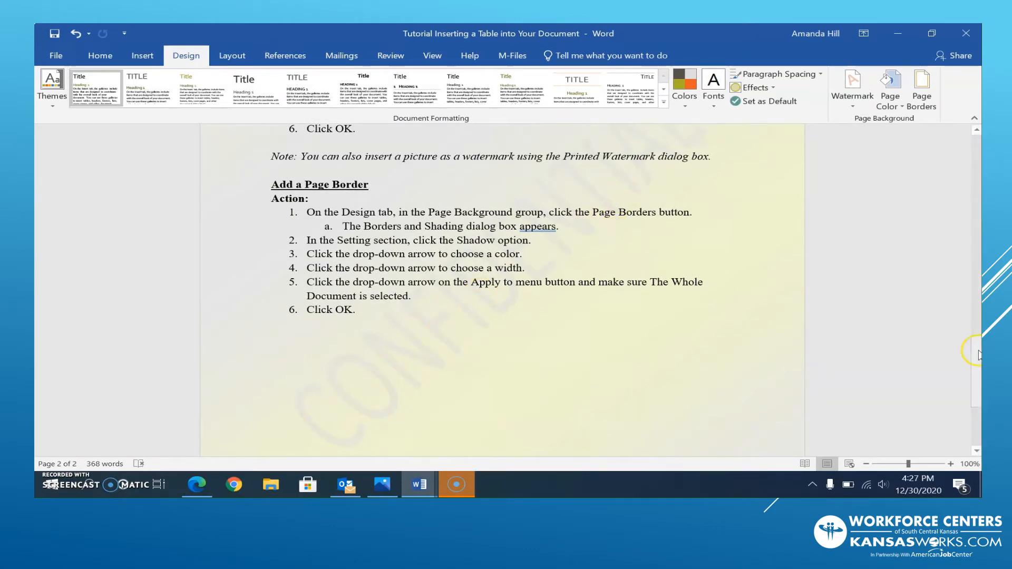
{"action": "left_click_drag", "start_coordinate": [976, 357], "coordinate": [974, 319]}
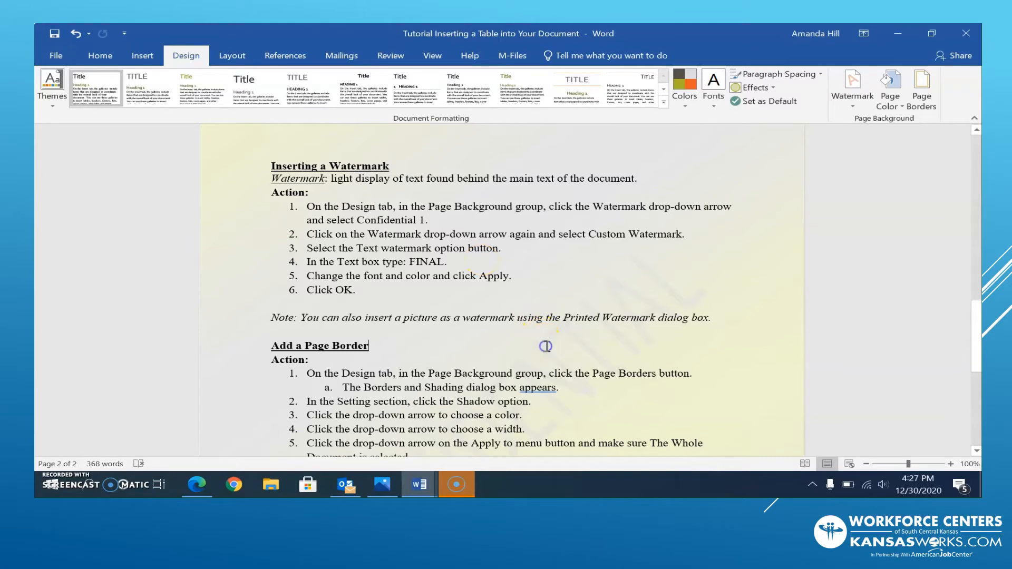
Change the text watermark to a custom one reading FINAL and apply it to the document
{"action": "left_click", "coordinate": [853, 105]}
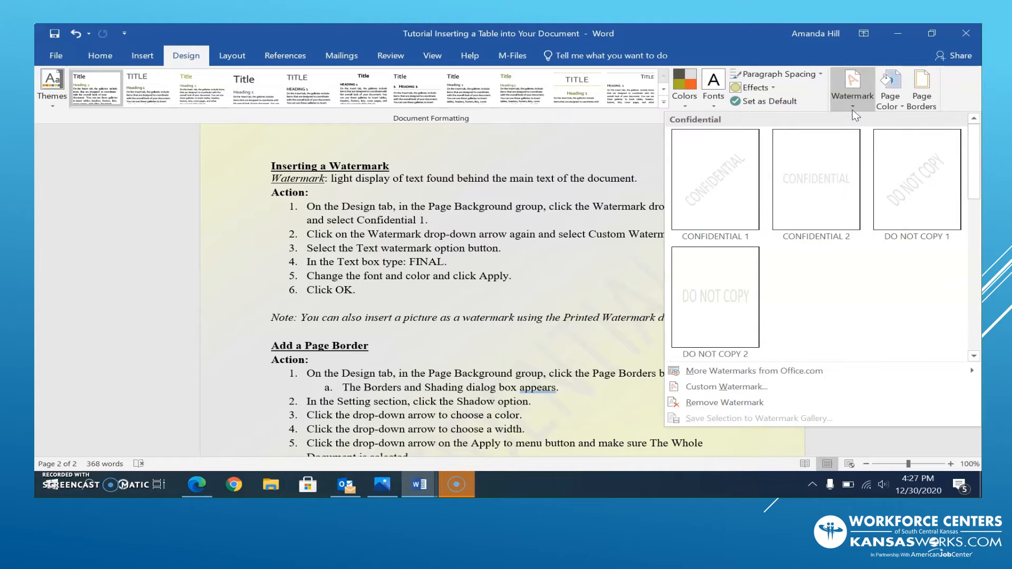
{"action": "left_click", "coordinate": [528, 277]}
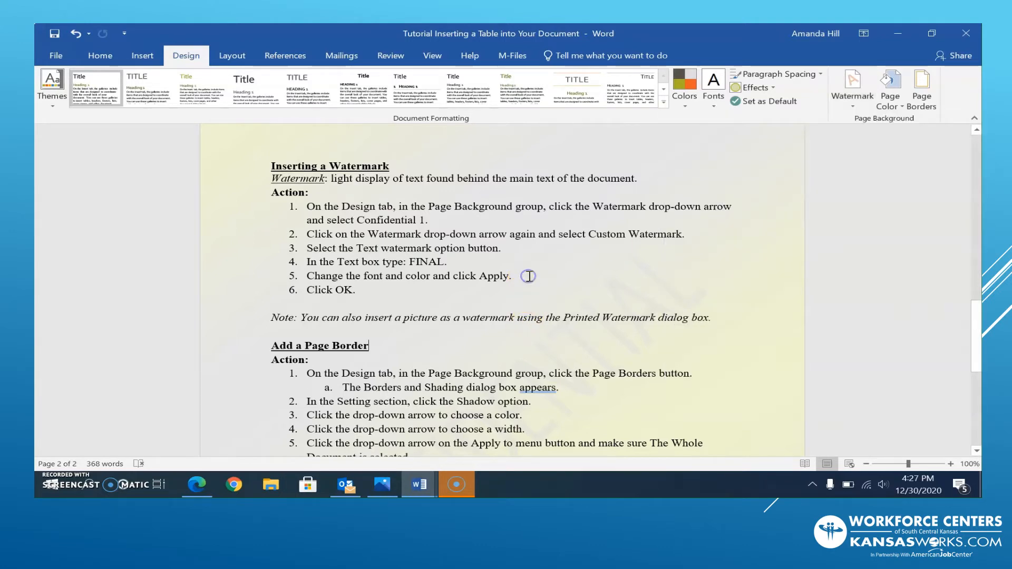
{"action": "left_click", "coordinate": [853, 101]}
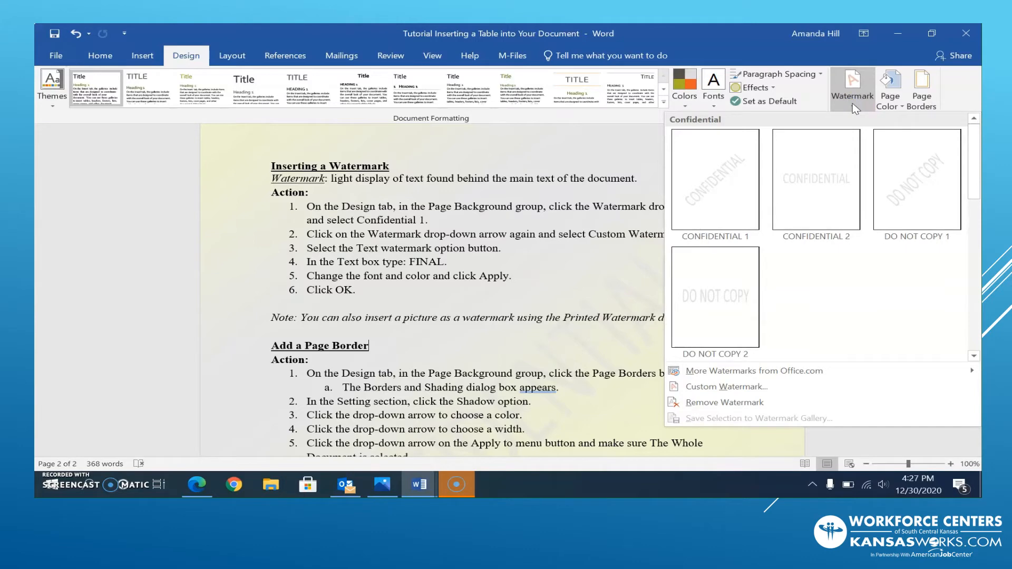
{"action": "left_click", "coordinate": [701, 387]}
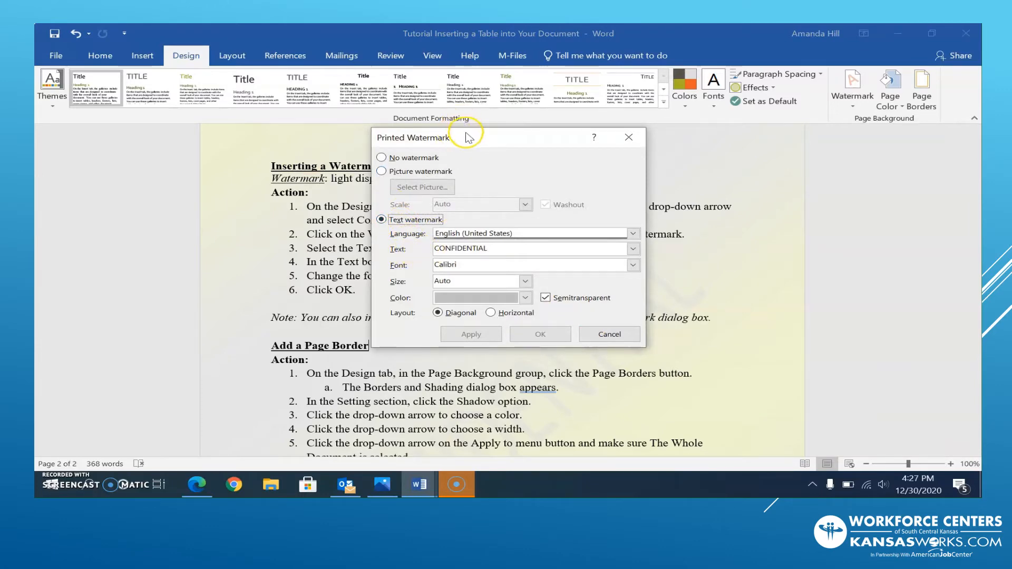
{"action": "left_click_drag", "start_coordinate": [455, 137], "coordinate": [726, 212]}
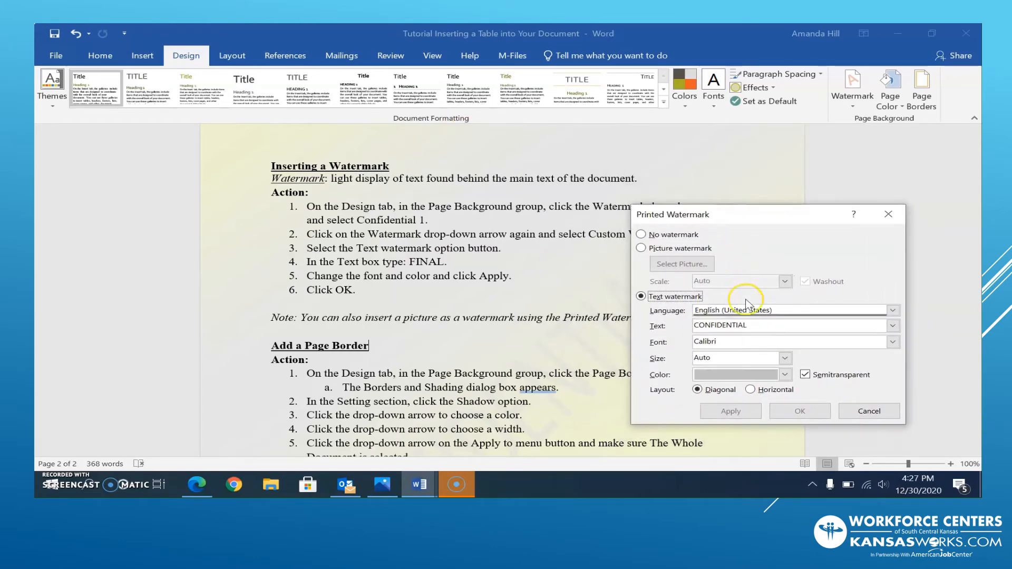
{"action": "left_click", "coordinate": [753, 325]}
{"action": "left_click_drag", "start_coordinate": [753, 325], "coordinate": [677, 327]}
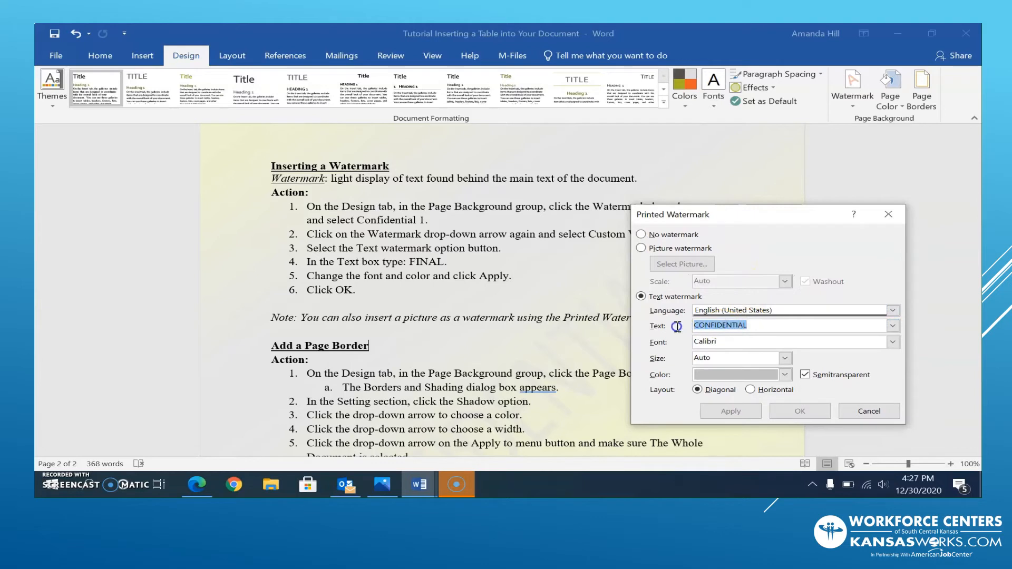
{"action": "type", "text": "F"}
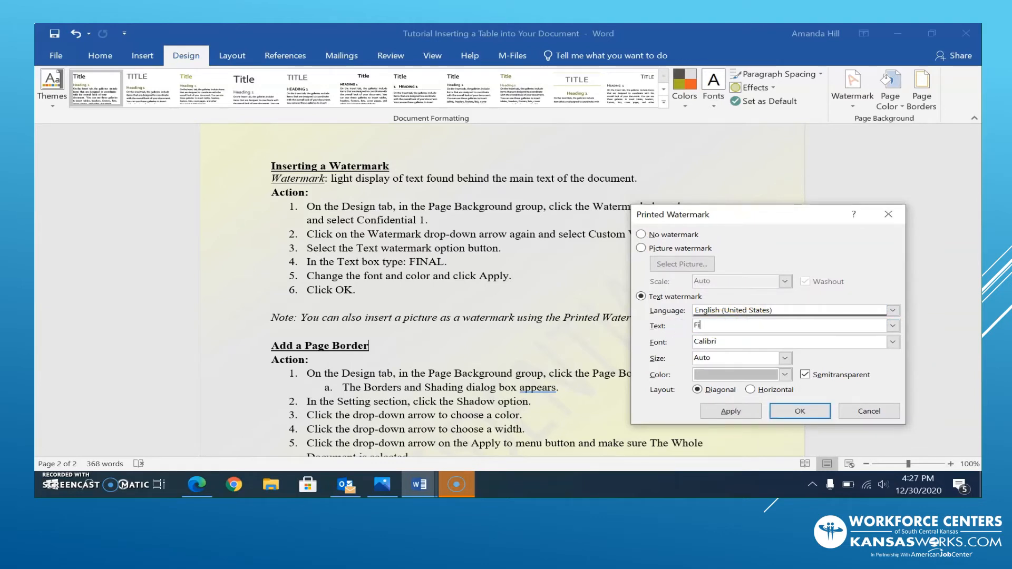
{"action": "type", "text": "INAL"}
{"action": "left_click", "coordinate": [737, 412]}
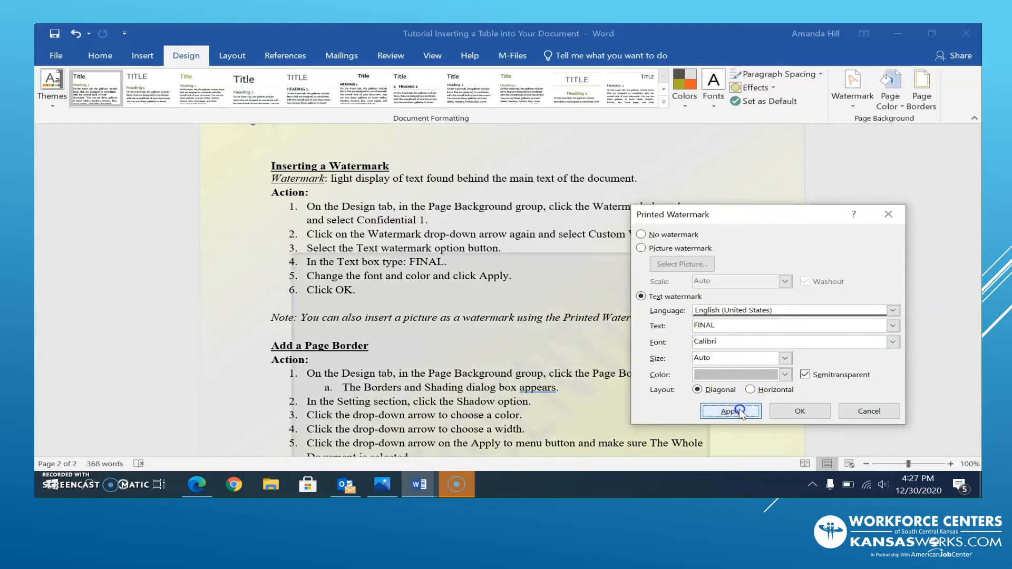
Confirm the custom FINAL watermark, close its settings and return to the document text
{"action": "left_click", "coordinate": [796, 416]}
{"action": "left_click", "coordinate": [857, 411]}
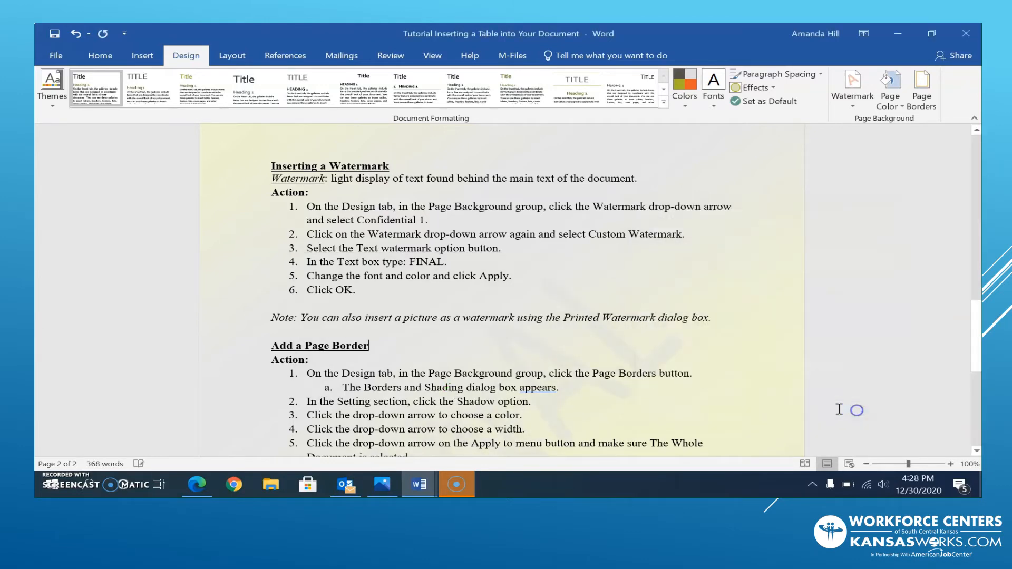
{"action": "left_click", "coordinate": [625, 397]}
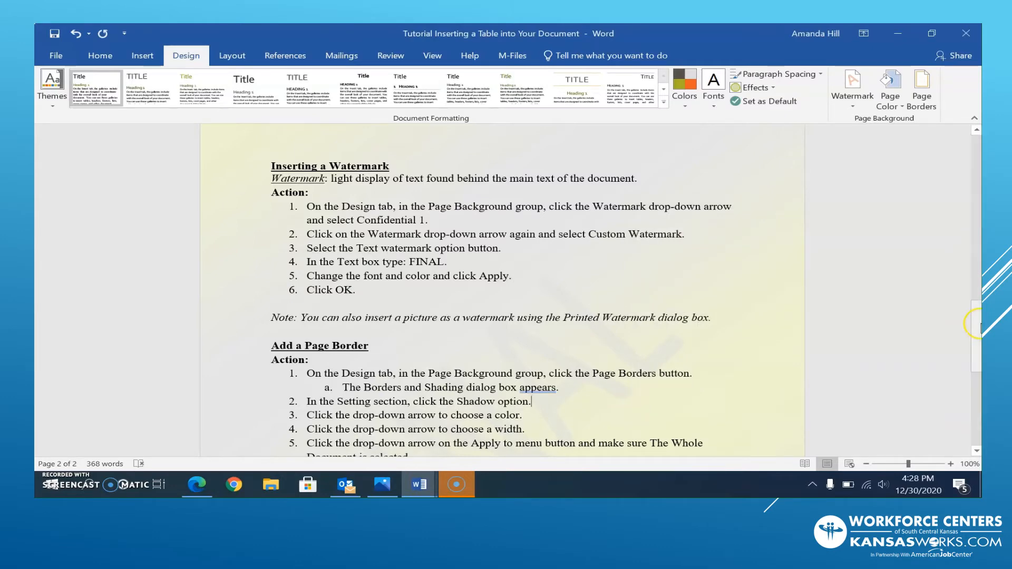
Open the page border settings for the document and choose the Shadow setting
{"action": "left_click_drag", "start_coordinate": [976, 324], "coordinate": [980, 346]}
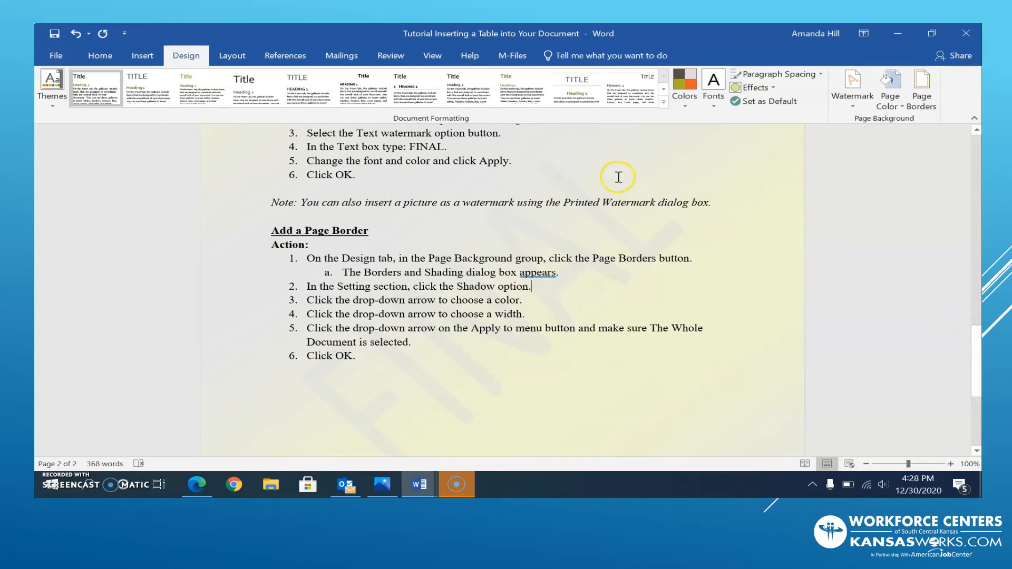
{"action": "left_click", "coordinate": [151, 87]}
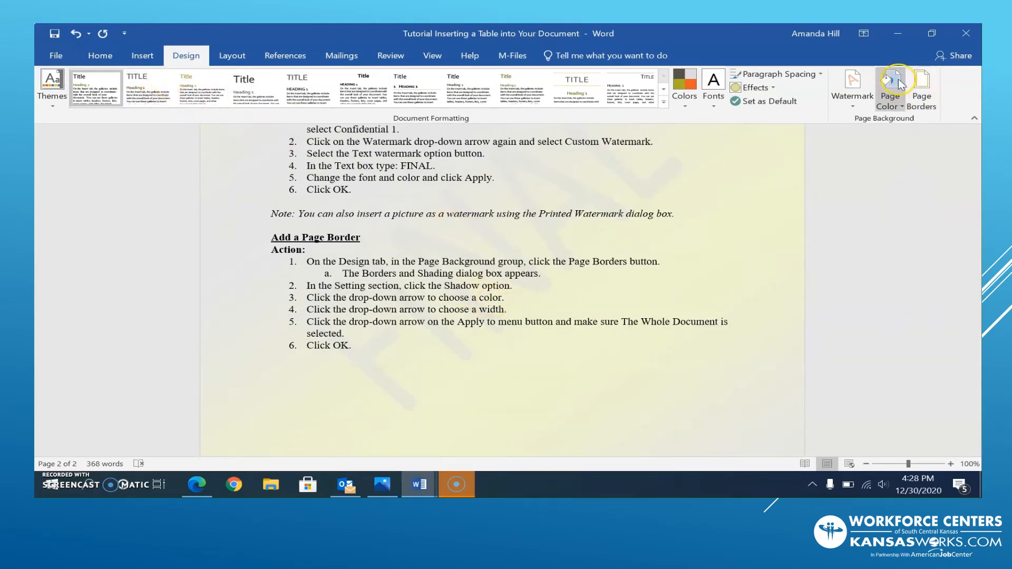
{"action": "left_click", "coordinate": [920, 102]}
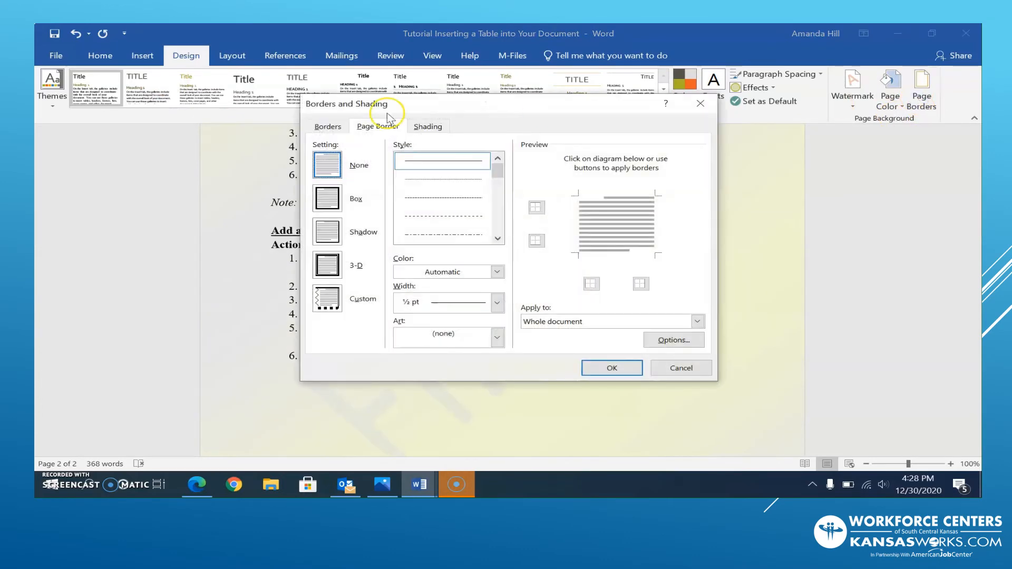
{"action": "mouse_move", "coordinate": [402, 113]}
{"action": "left_mouse_down"}
{"action": "mouse_move", "coordinate": [848, 150]}
{"action": "mouse_move", "coordinate": [685, 149]}
{"action": "mouse_move", "coordinate": [714, 149]}
{"action": "left_mouse_up"}
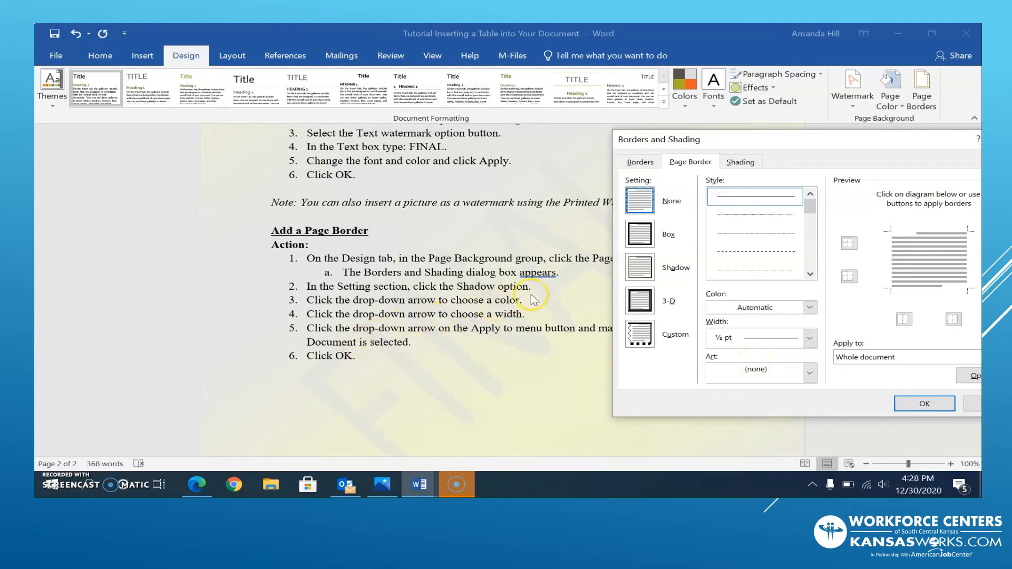
{"action": "left_click", "coordinate": [640, 270]}
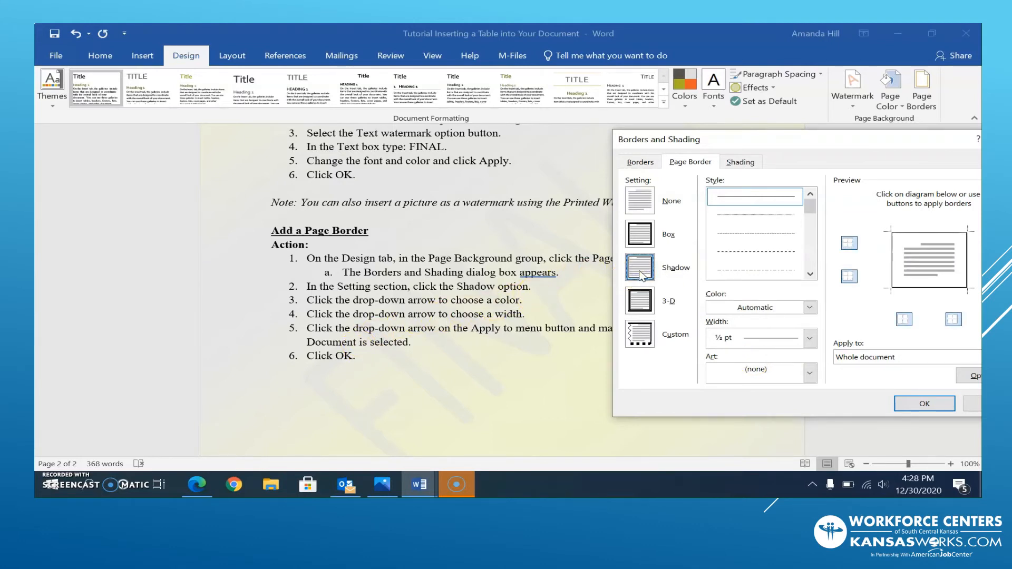
Color the shadow page border blue, make it 6 pt wide and apply it to the whole document
{"action": "left_click", "coordinate": [808, 308]}
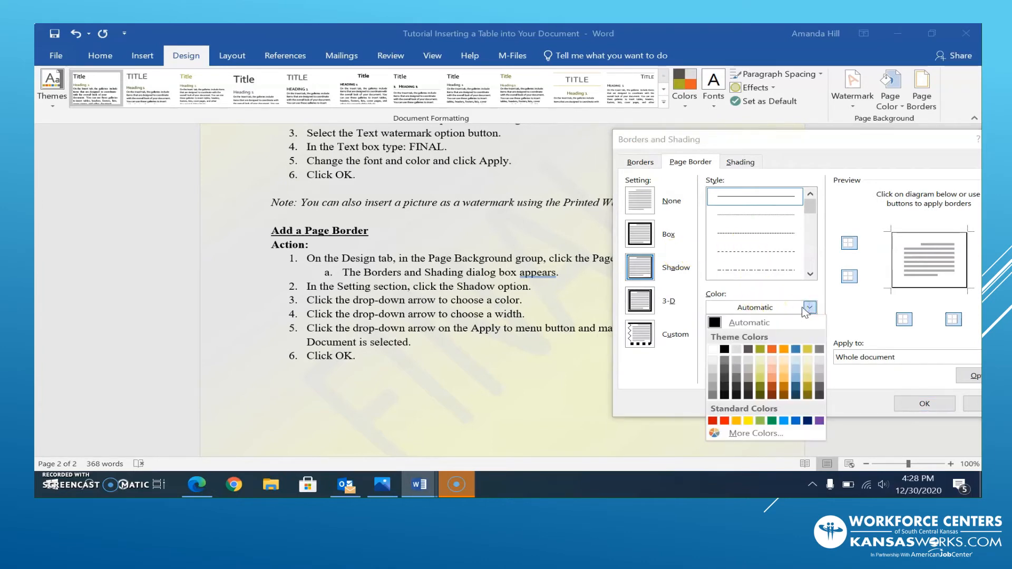
{"action": "left_click", "coordinate": [796, 351]}
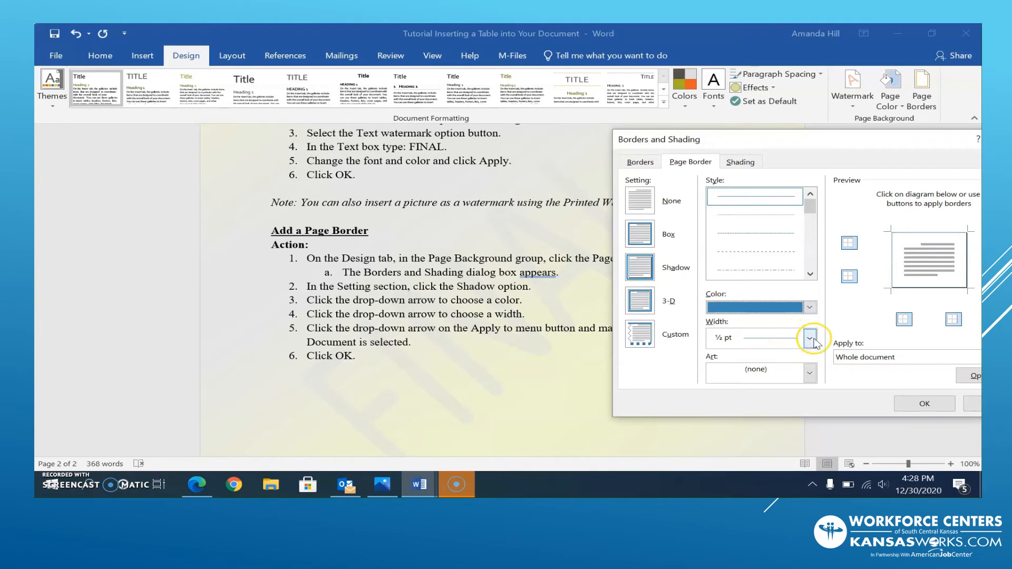
{"action": "left_click", "coordinate": [812, 340]}
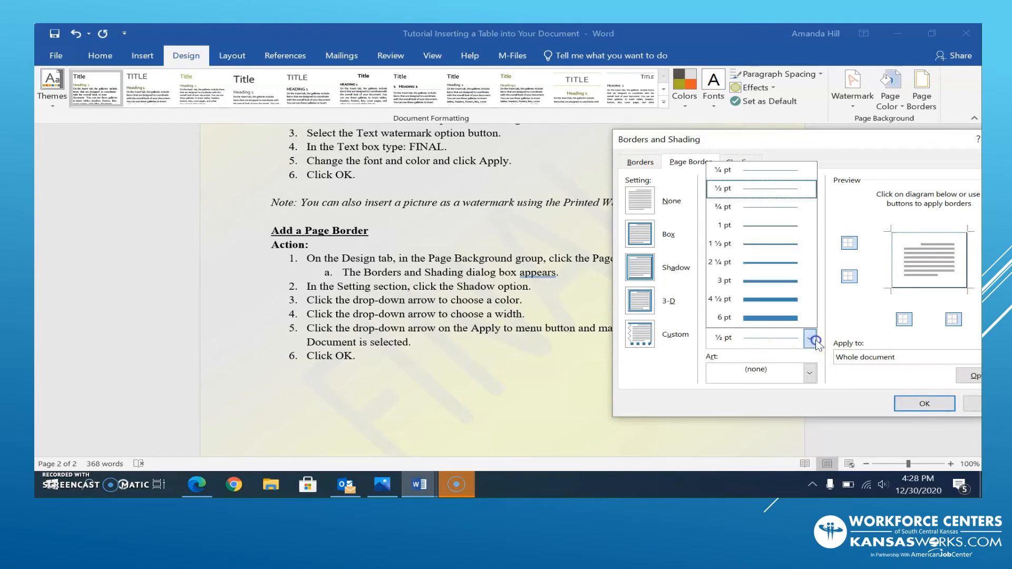
{"action": "left_click", "coordinate": [786, 319]}
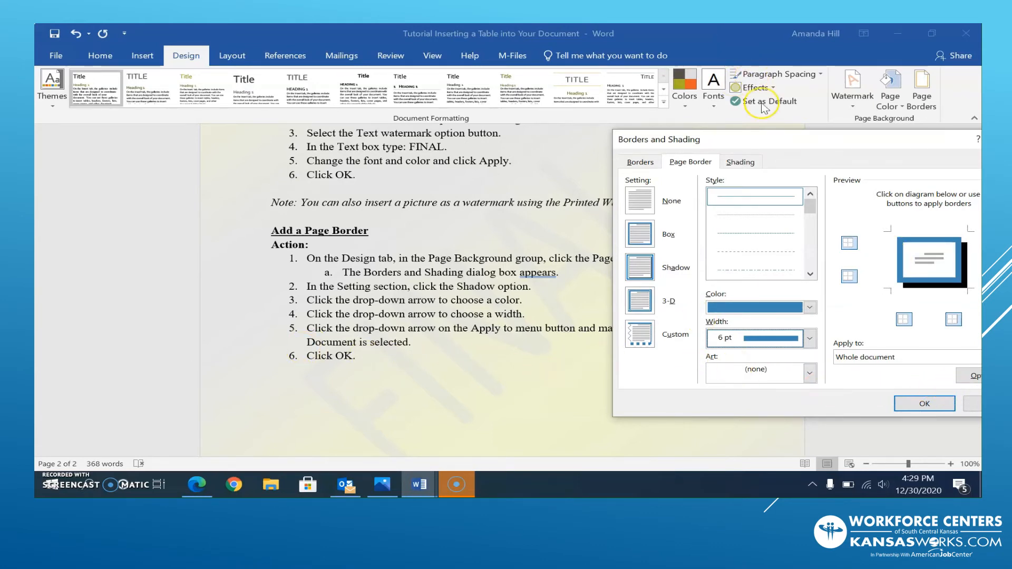
{"action": "left_click_drag", "start_coordinate": [805, 148], "coordinate": [621, 138]}
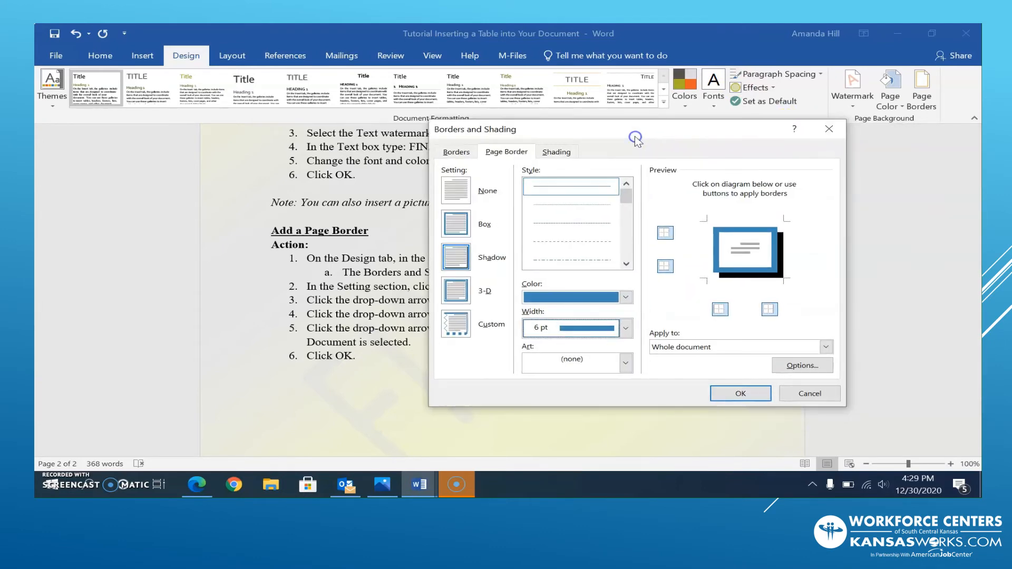
{"action": "left_click", "coordinate": [741, 394]}
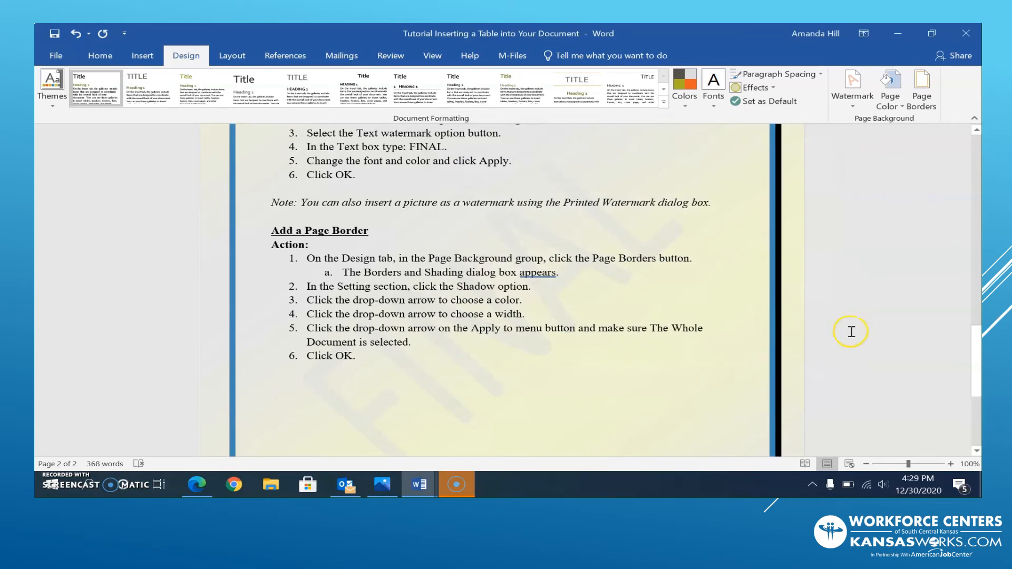
{"action": "mouse_move", "coordinate": [976, 382]}
{"action": "left_mouse_down"}
{"action": "mouse_move", "coordinate": [954, 298]}
{"action": "mouse_move", "coordinate": [975, 380]}
{"action": "left_mouse_up"}
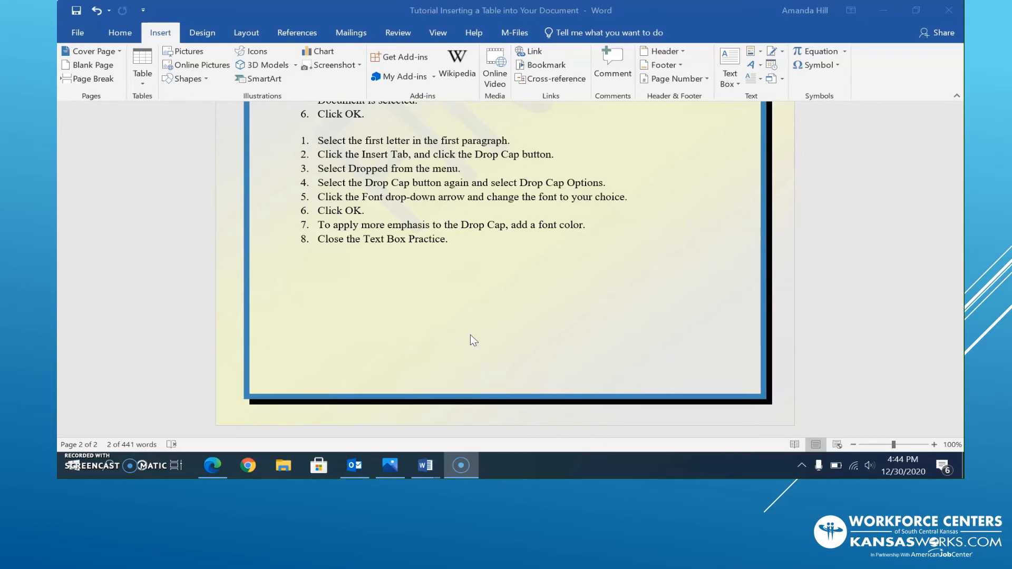
Turn the first letter of the line "Click the Insert Tab, and click the Drop Cap button" into a Dropped drop cap
{"action": "scroll", "coordinate": [471, 335], "scroll_direction": "up", "scroll_amount": 1}
{"action": "scroll", "coordinate": [439, 291], "scroll_direction": "down", "scroll_amount": 1}
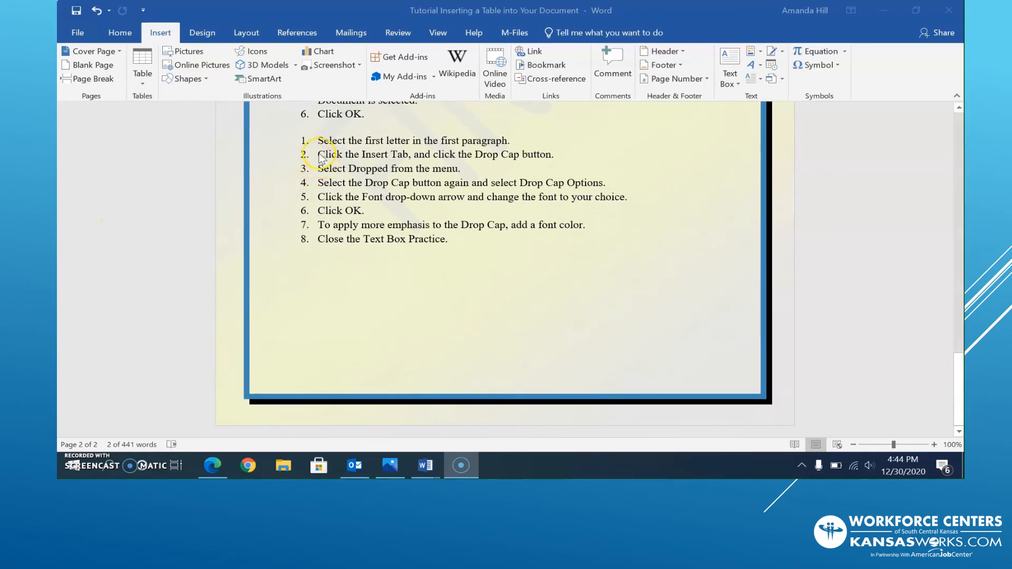
{"action": "left_click_drag", "start_coordinate": [316, 154], "coordinate": [324, 154]}
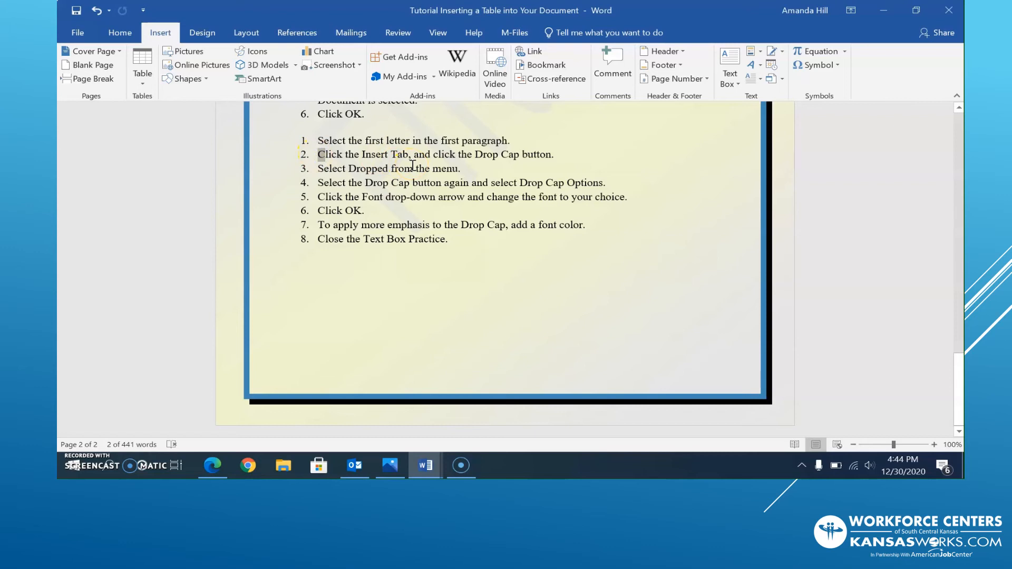
{"action": "left_click", "coordinate": [171, 39]}
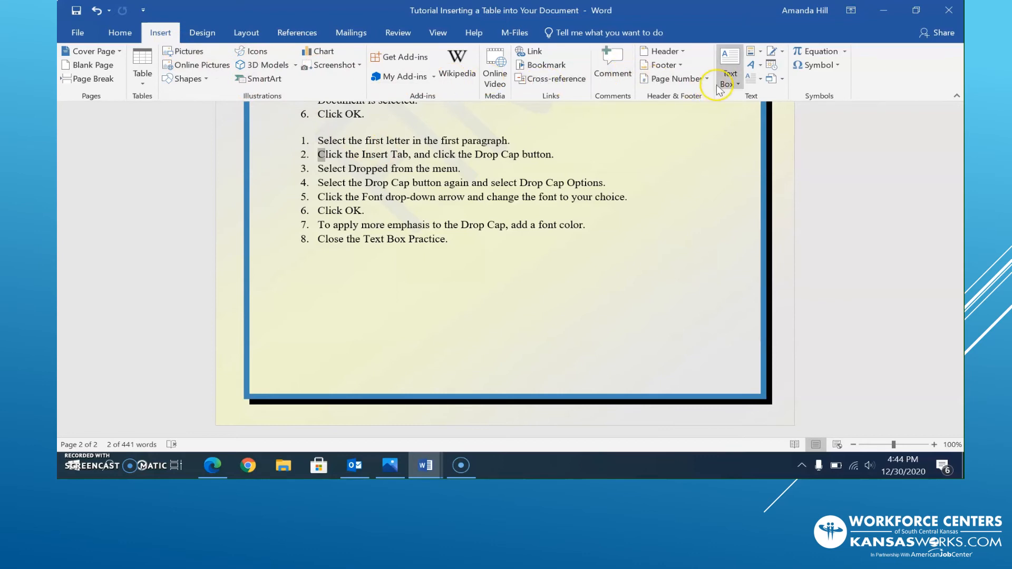
{"action": "left_click", "coordinate": [754, 88]}
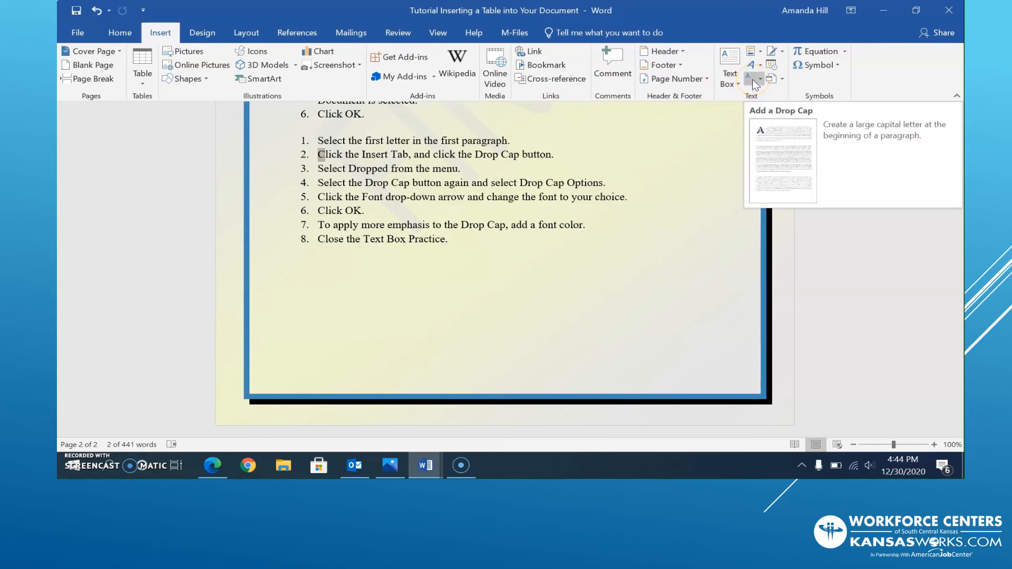
{"action": "left_click", "coordinate": [747, 83]}
{"action": "left_click", "coordinate": [754, 79]}
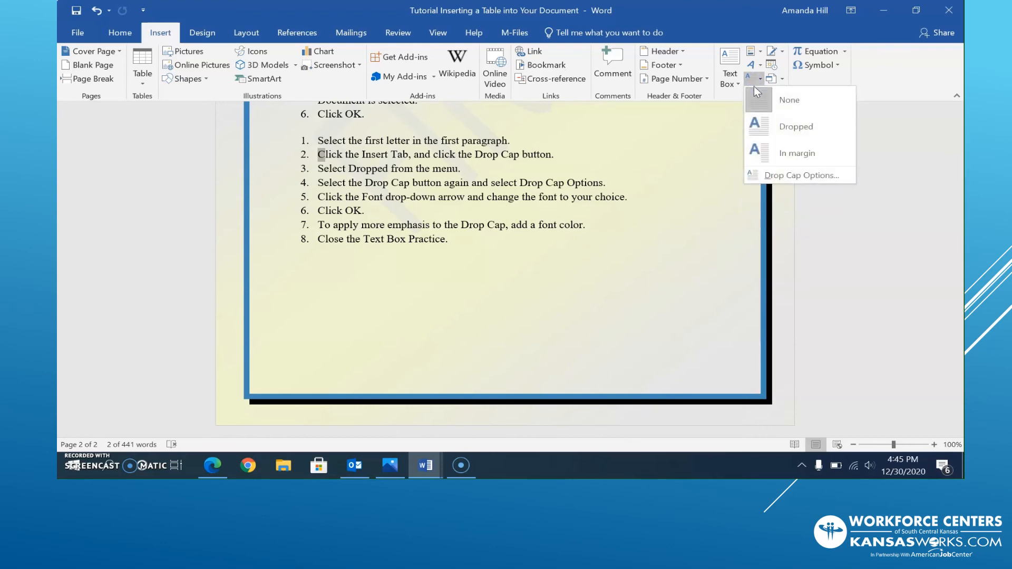
{"action": "left_click", "coordinate": [778, 125]}
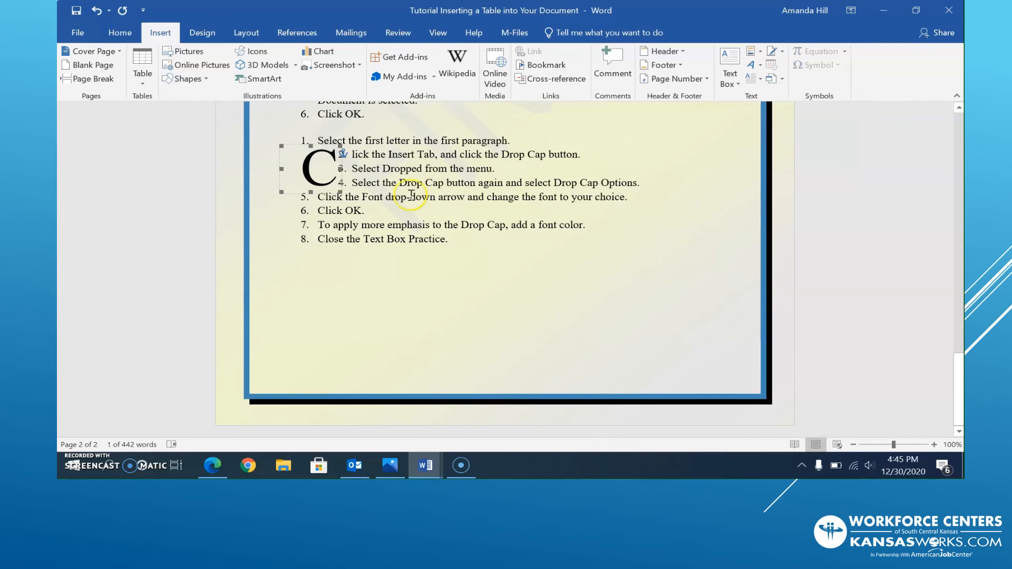
Change the drop cap's font to Tempus Sans ITC in the Drop Cap options, keeping the Dropped position, and deselect it
{"action": "left_click", "coordinate": [329, 240]}
{"action": "left_click", "coordinate": [760, 79]}
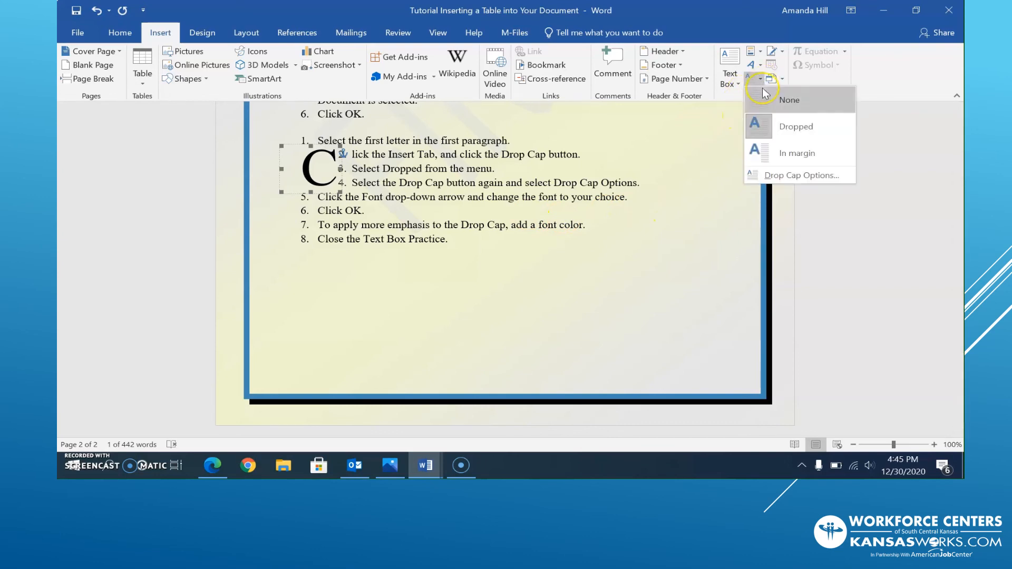
{"action": "left_click", "coordinate": [801, 179]}
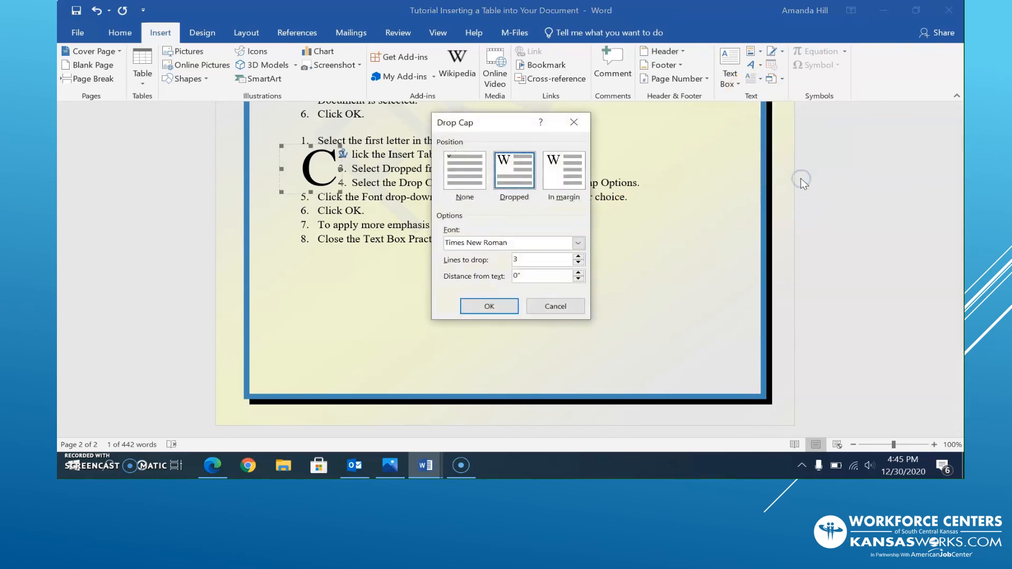
{"action": "left_click", "coordinate": [516, 179]}
{"action": "left_click", "coordinate": [578, 243]}
{"action": "left_click", "coordinate": [564, 272]}
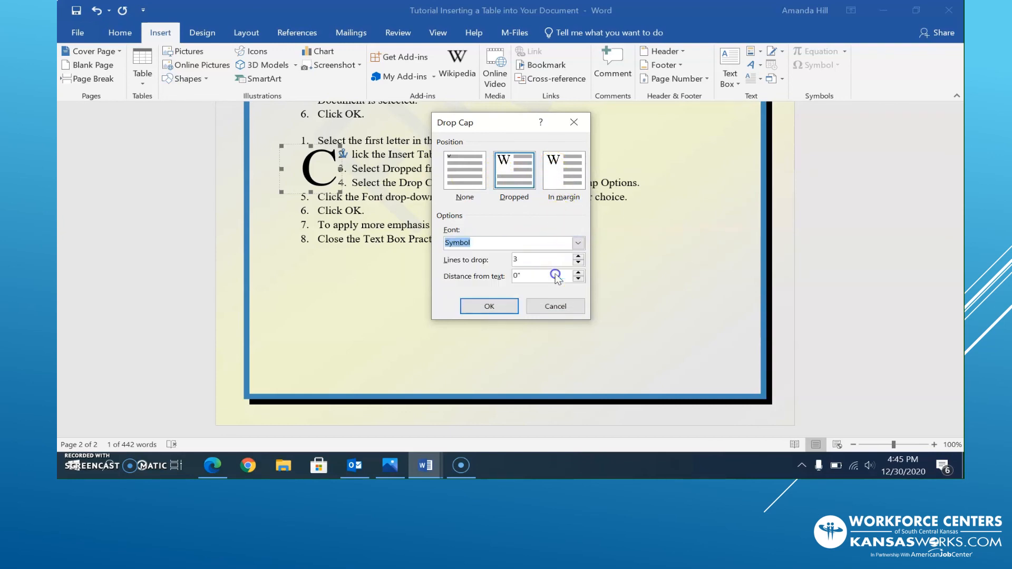
{"action": "left_click", "coordinate": [577, 243]}
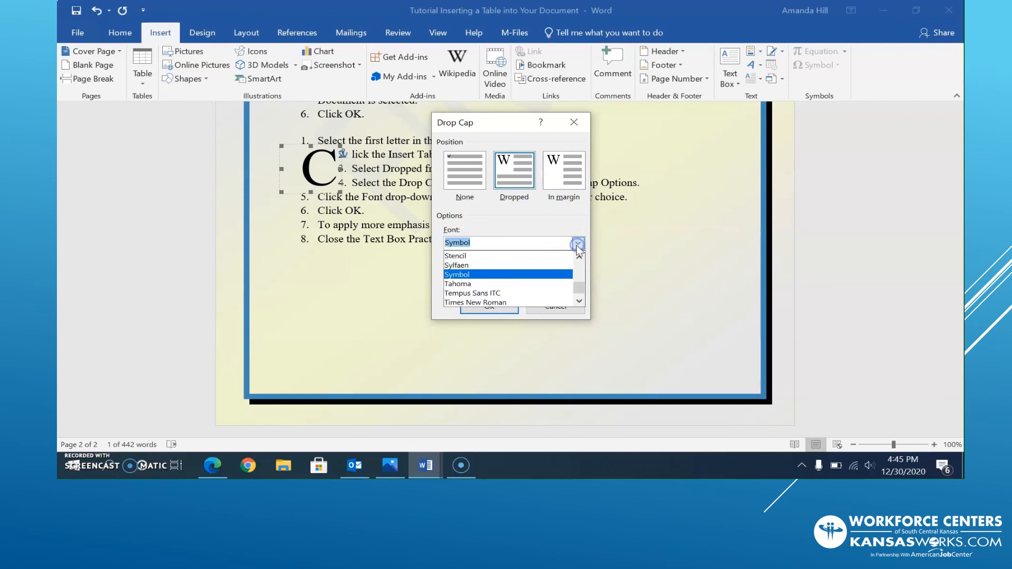
{"action": "left_click", "coordinate": [542, 293]}
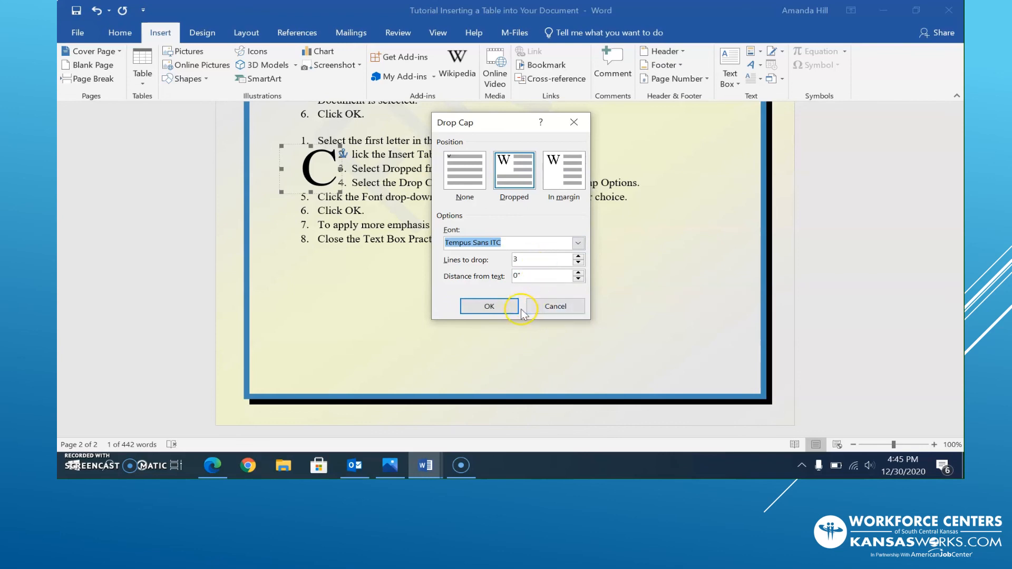
{"action": "left_click", "coordinate": [505, 307]}
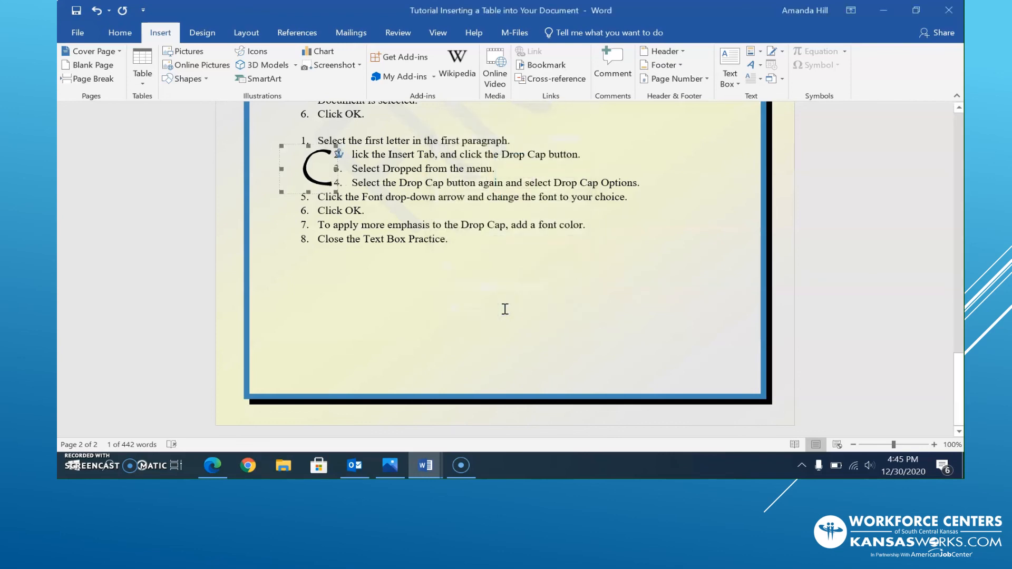
{"action": "left_click", "coordinate": [490, 294]}
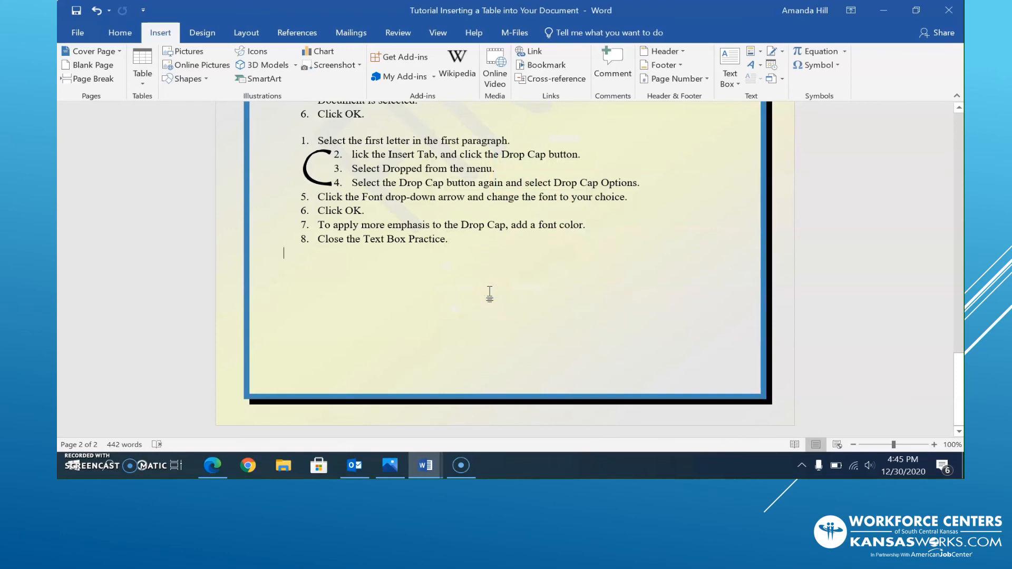